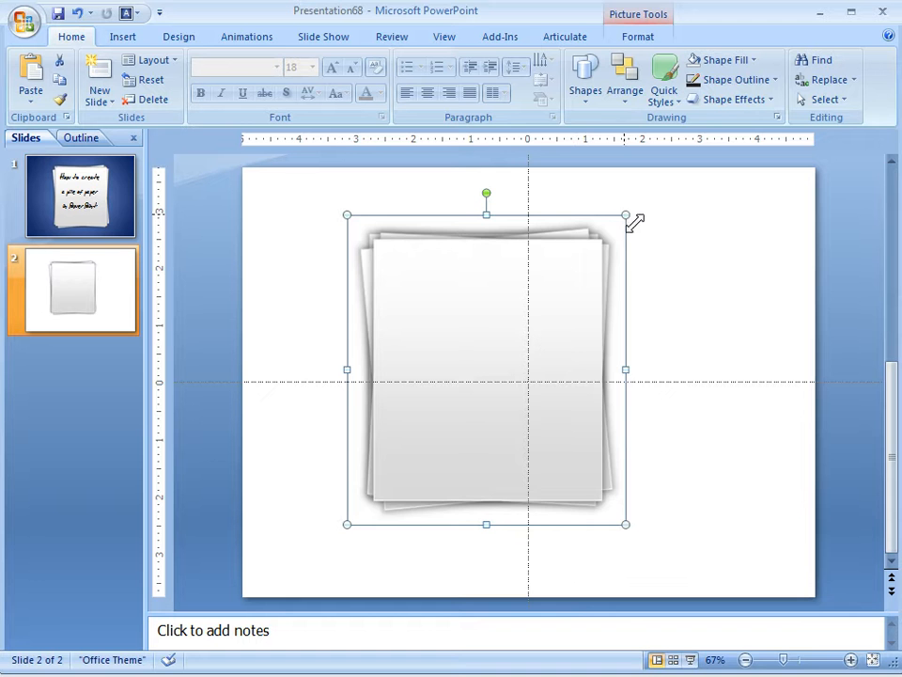
Shrink the paper stack picture on slide 2 and move it into the slide's upper-left corner
{"action": "left_click_drag", "start_coordinate": [626, 216], "coordinate": [474, 381]}
{"action": "left_click_drag", "start_coordinate": [430, 447], "coordinate": [345, 266]}
{"action": "left_click", "coordinate": [453, 316]}
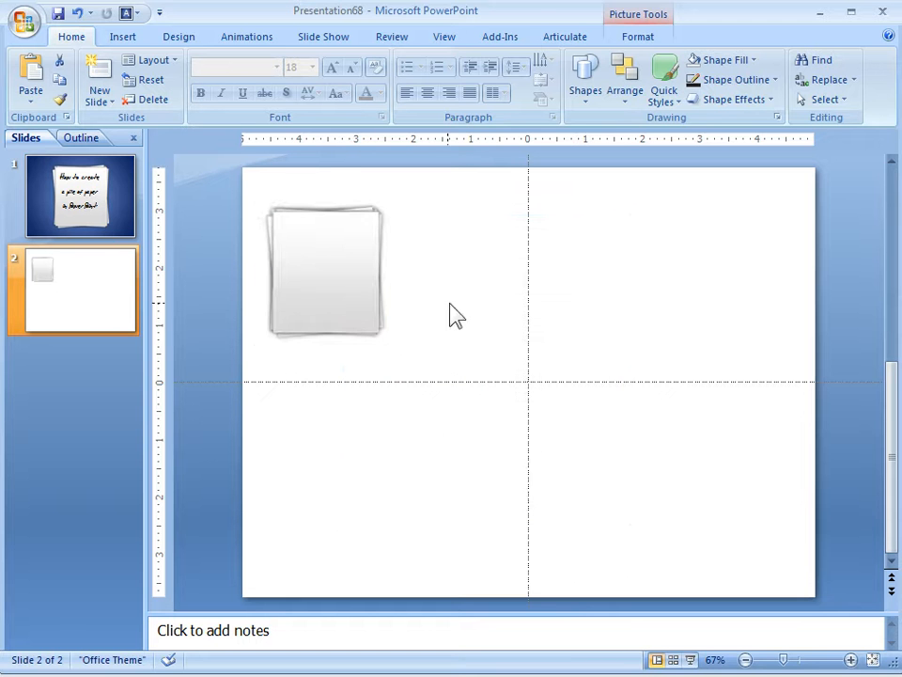
Draw a large portrait rectangle beside the small paper stack and move it up to fit on the slide
{"action": "left_click", "coordinate": [582, 102]}
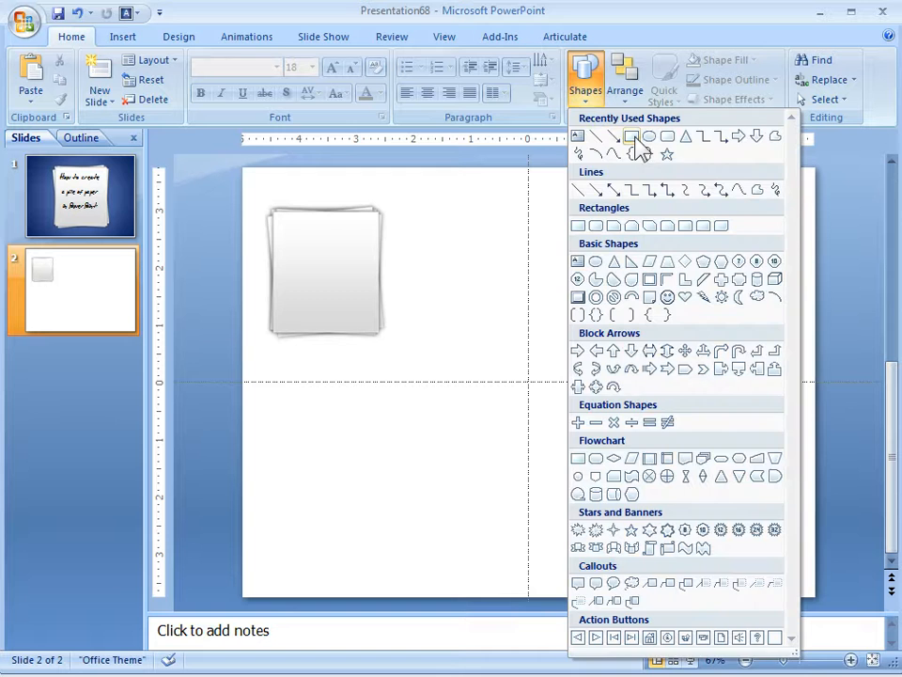
{"action": "left_click", "coordinate": [631, 138]}
{"action": "left_click_drag", "start_coordinate": [481, 225], "coordinate": [768, 554]}
{"action": "left_click_drag", "start_coordinate": [675, 377], "coordinate": [649, 352]}
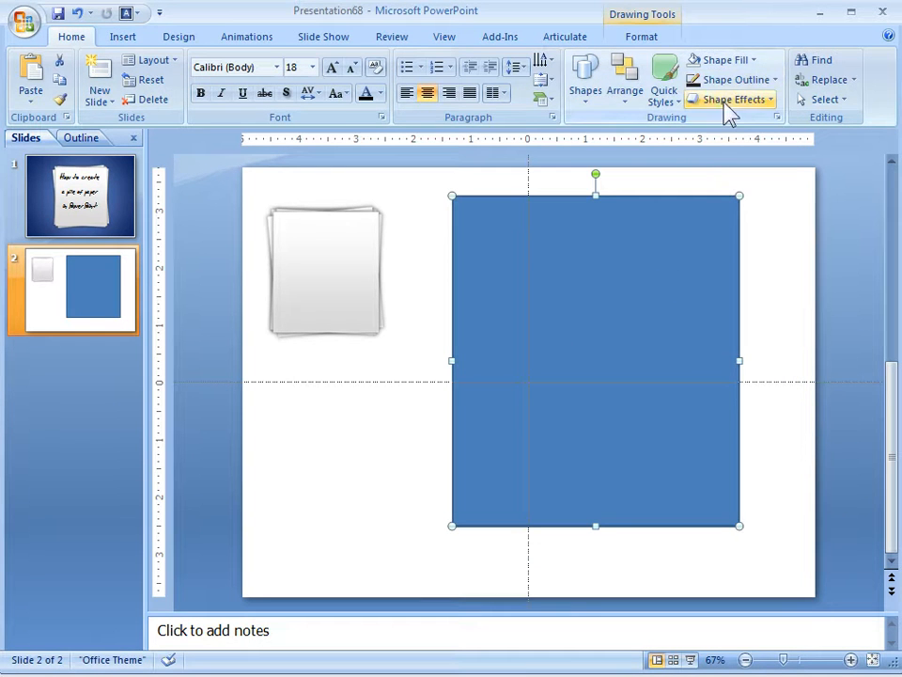
Give the rectangle a light gray outline and a white fill
{"action": "left_click", "coordinate": [775, 82]}
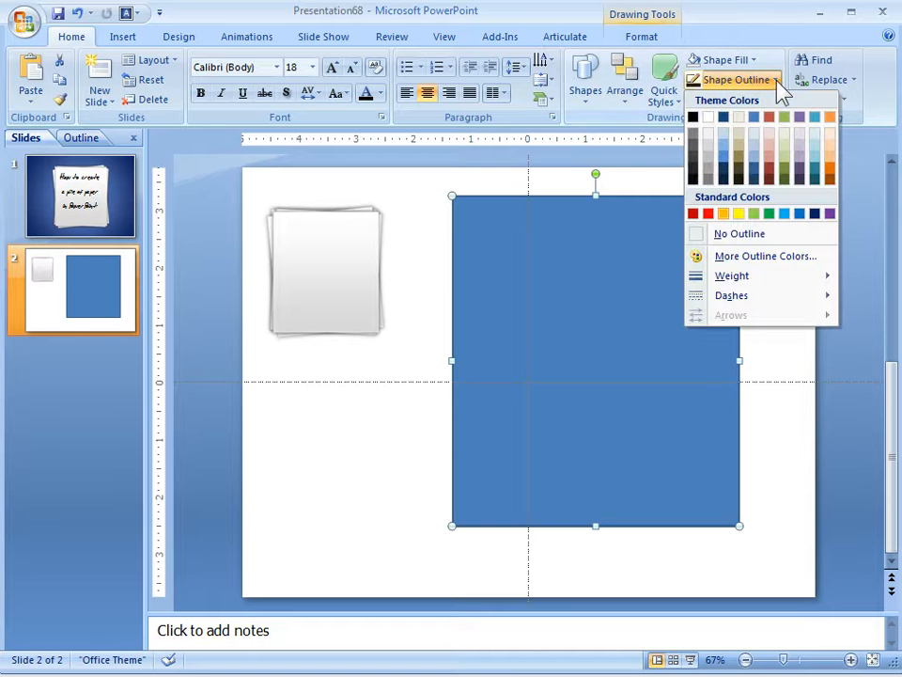
{"action": "left_click", "coordinate": [709, 147]}
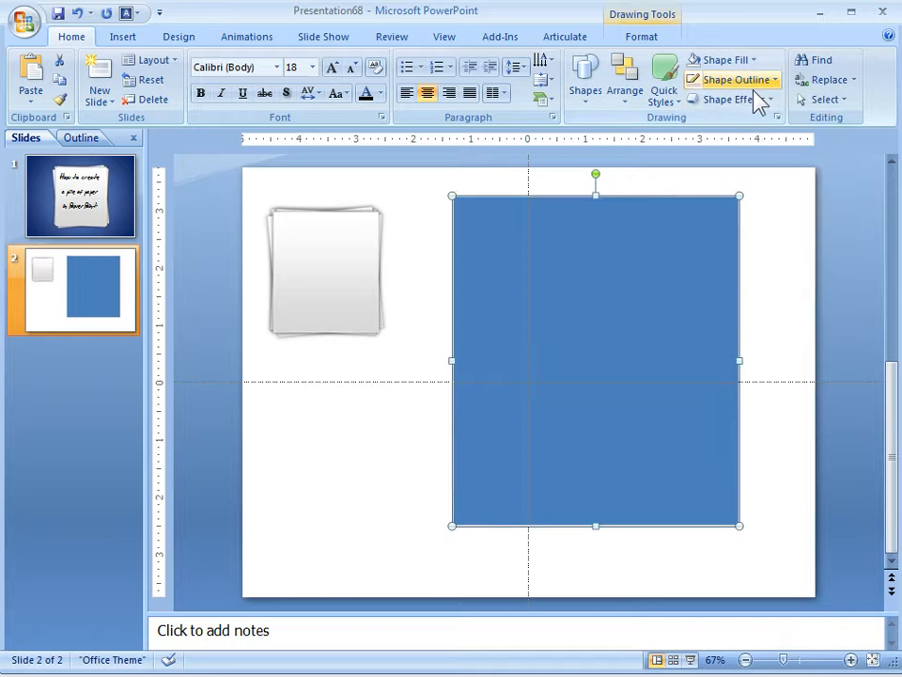
{"action": "left_click", "coordinate": [752, 61]}
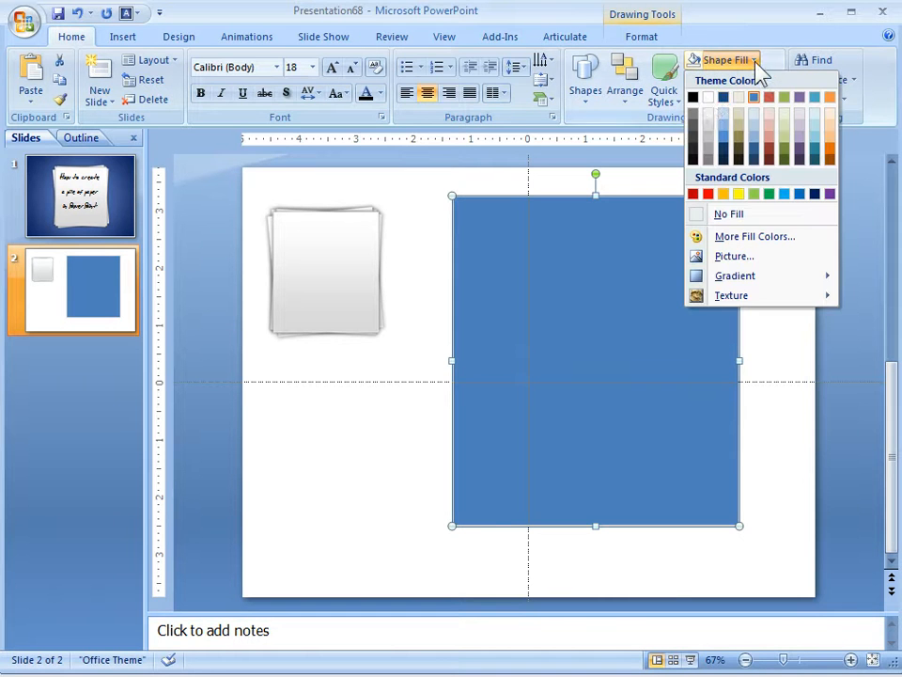
{"action": "left_click", "coordinate": [708, 98]}
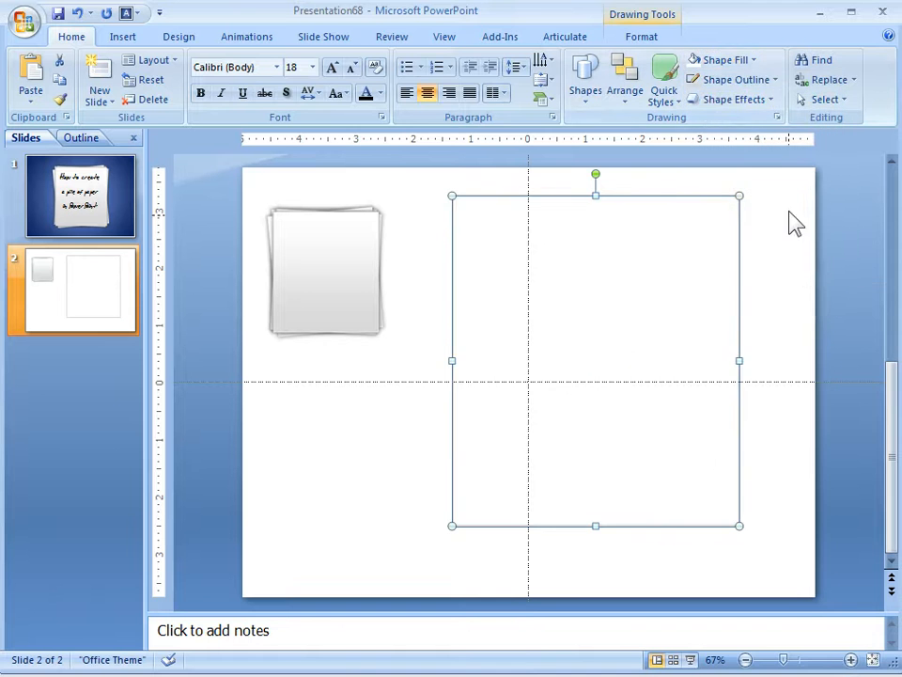
{"action": "left_click", "coordinate": [842, 258]}
Save the white rectangle as a PNG picture named paper in the Pictures library
{"action": "left_click", "coordinate": [569, 268]}
{"action": "right_click", "coordinate": [567, 262]}
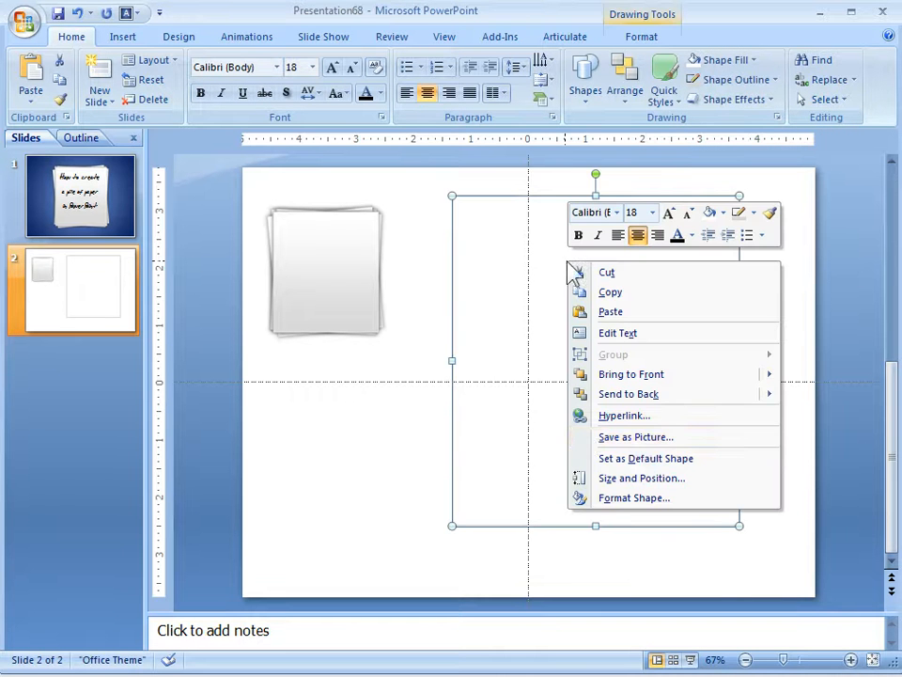
{"action": "left_click", "coordinate": [639, 443]}
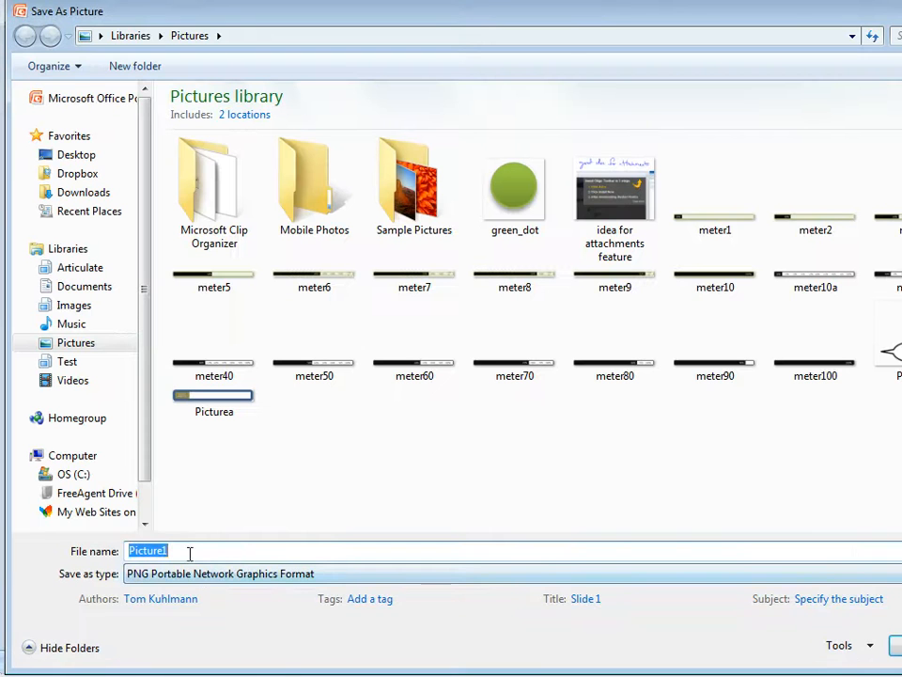
{"action": "type", "text": "paper"}
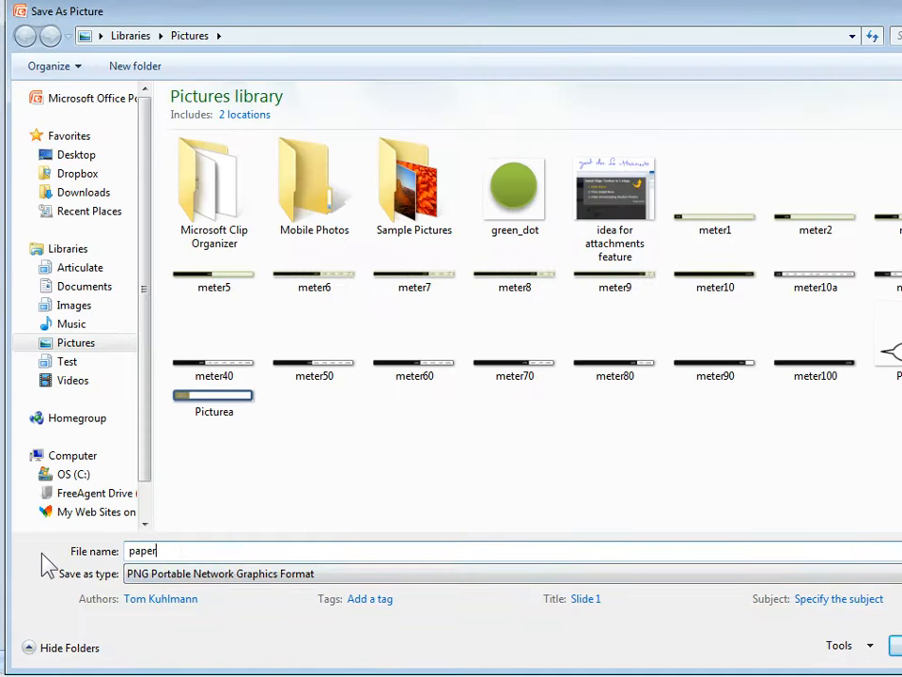
{"action": "key", "text": "Return"}
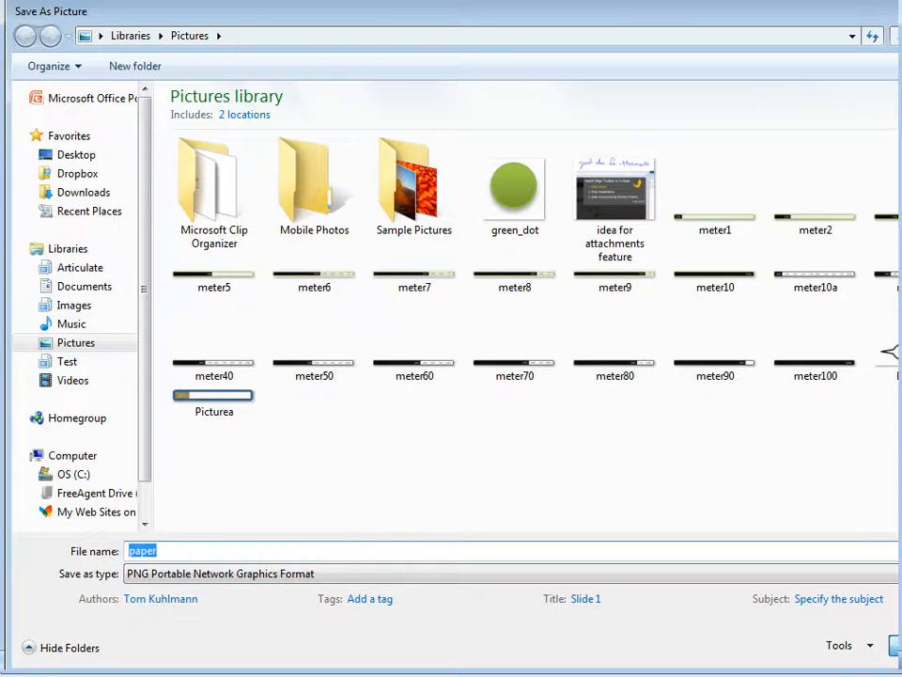
Replace the rectangle with the saved paper picture, placed to the right of the small paper stack
{"action": "left_click", "coordinate": [810, 278]}
{"action": "left_click", "coordinate": [709, 284]}
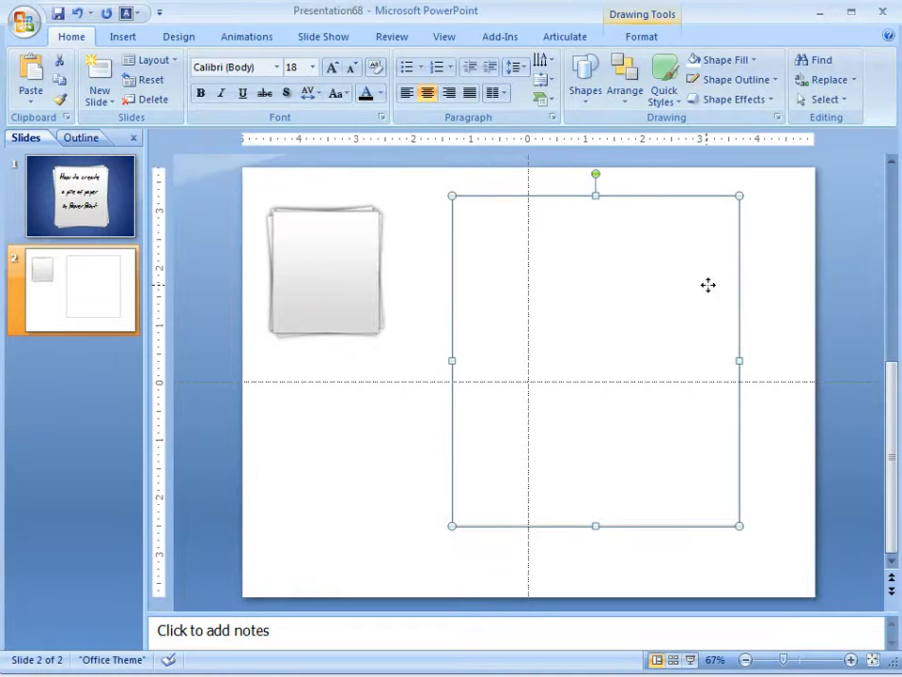
{"action": "key", "text": "Delete"}
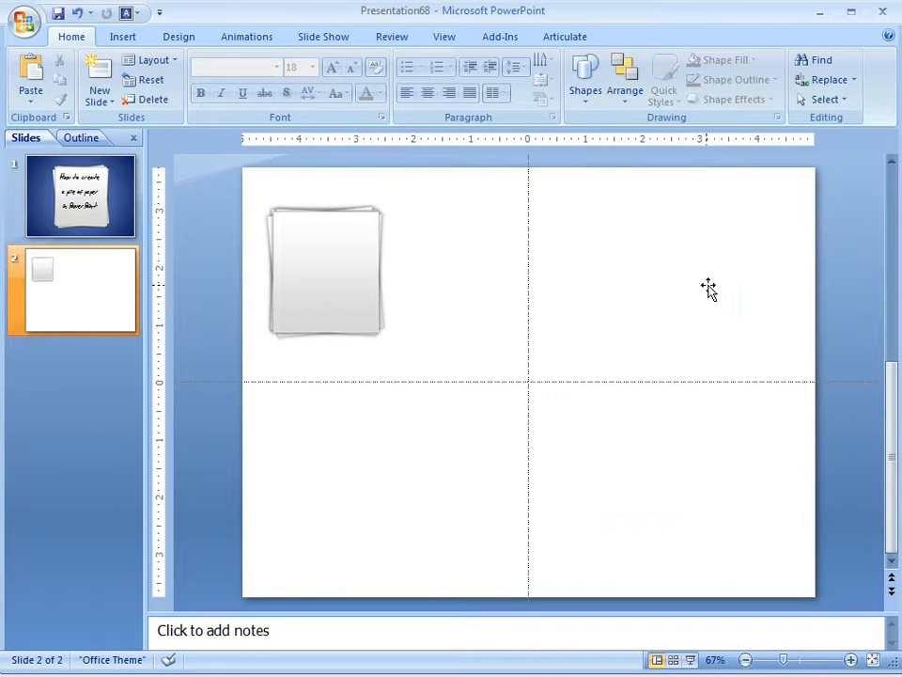
{"action": "left_click", "coordinate": [122, 37]}
{"action": "left_click", "coordinate": [73, 82]}
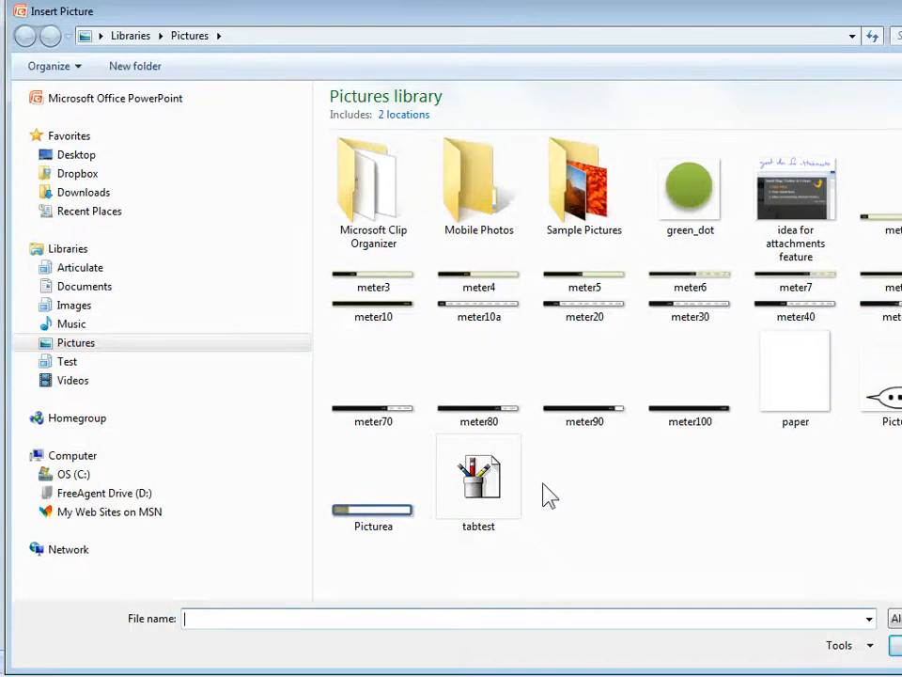
{"action": "double_click", "coordinate": [801, 395]}
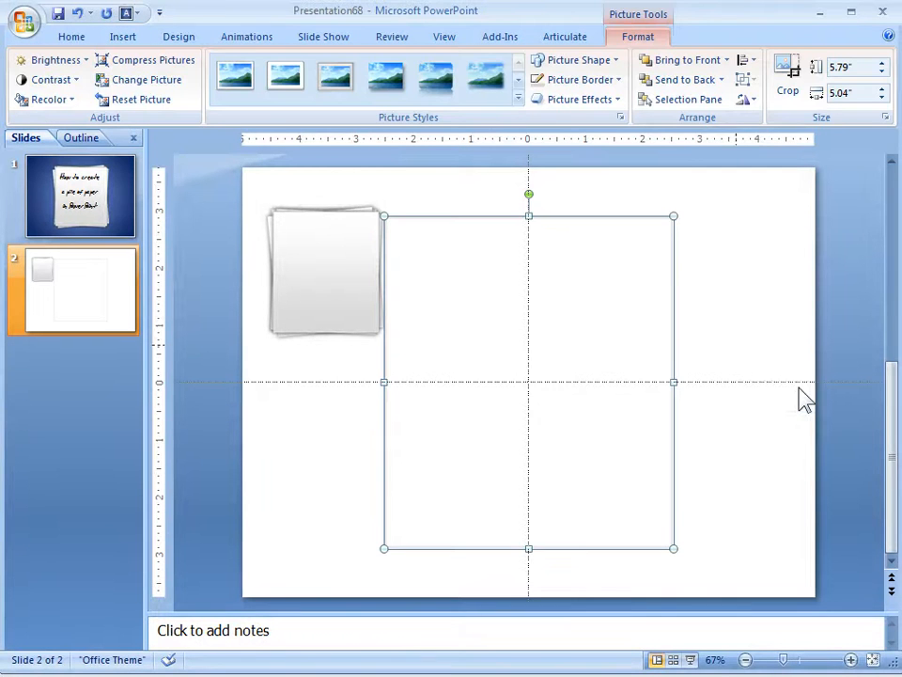
{"action": "left_click", "coordinate": [811, 339]}
{"action": "left_click", "coordinate": [586, 345]}
{"action": "left_click_drag", "start_coordinate": [586, 345], "coordinate": [655, 344]}
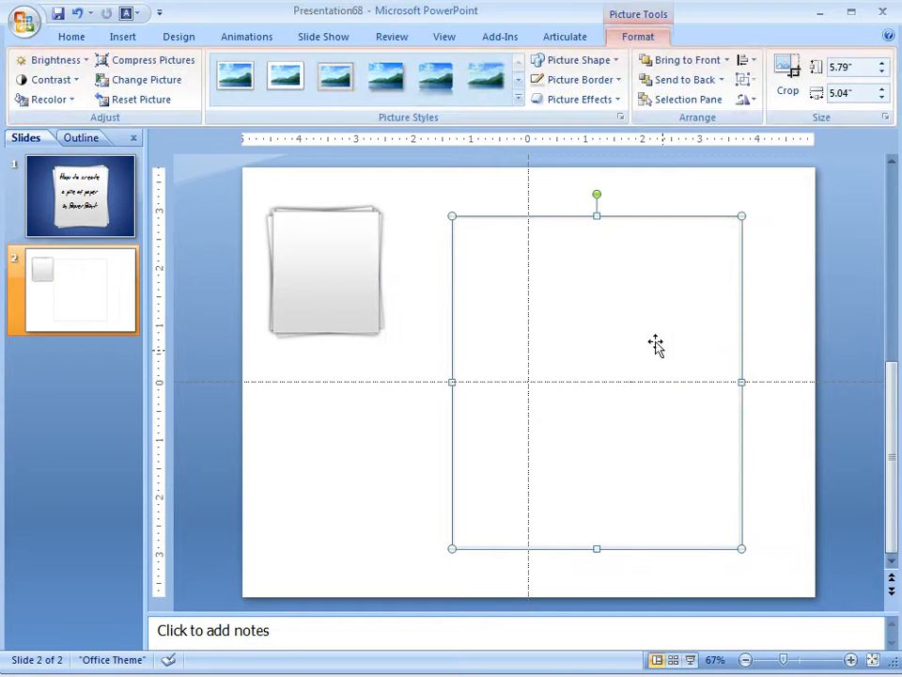
Apply the tilted white-border picture style with a corner shadow to the paper picture
{"action": "left_click", "coordinate": [518, 100]}
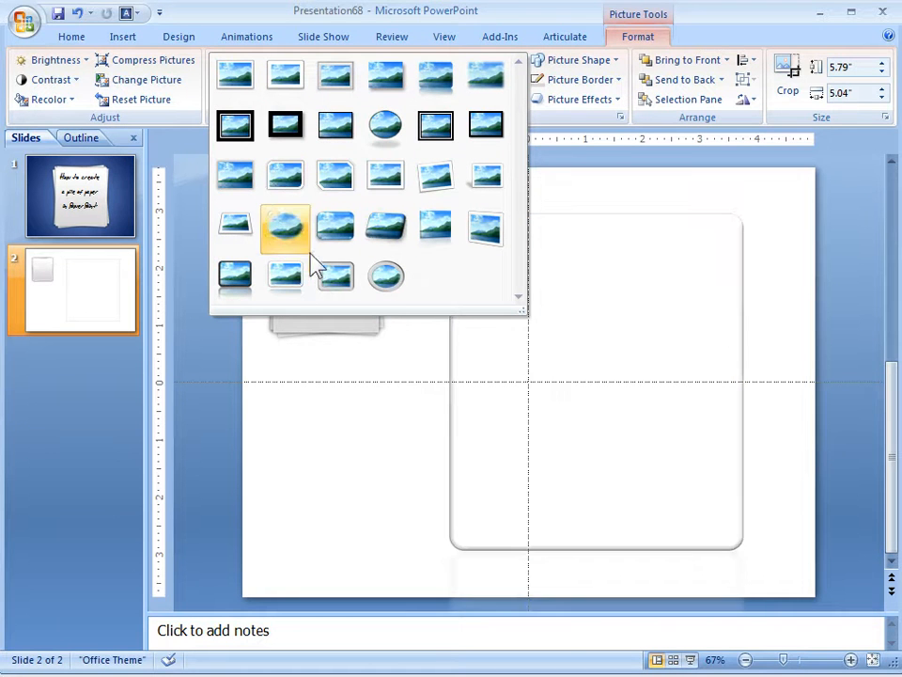
{"action": "left_click", "coordinate": [433, 186]}
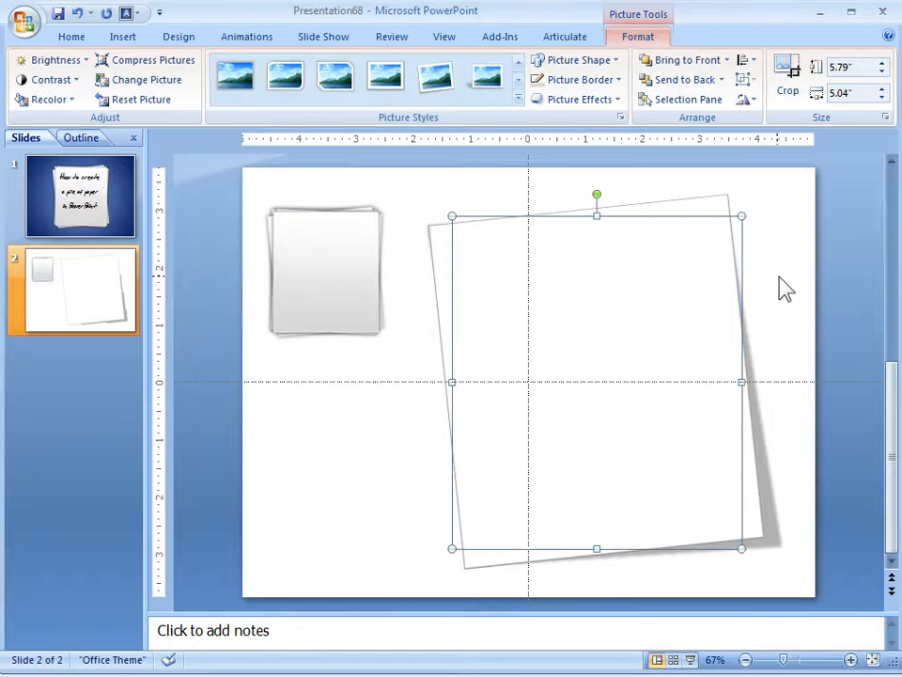
{"action": "left_click", "coordinate": [831, 288]}
{"action": "left_click", "coordinate": [646, 338]}
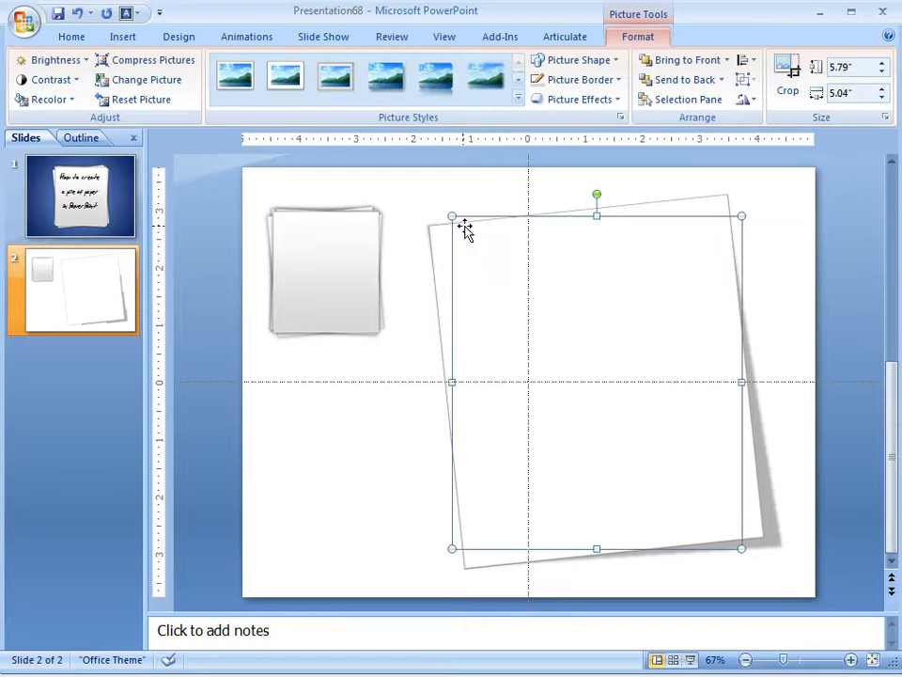
Scale the styled paper picture down to about 4.65" high by 4.04" wide
{"action": "left_click_drag", "start_coordinate": [453, 217], "coordinate": [509, 281]}
{"action": "left_click", "coordinate": [816, 307]}
{"action": "left_click", "coordinate": [659, 378]}
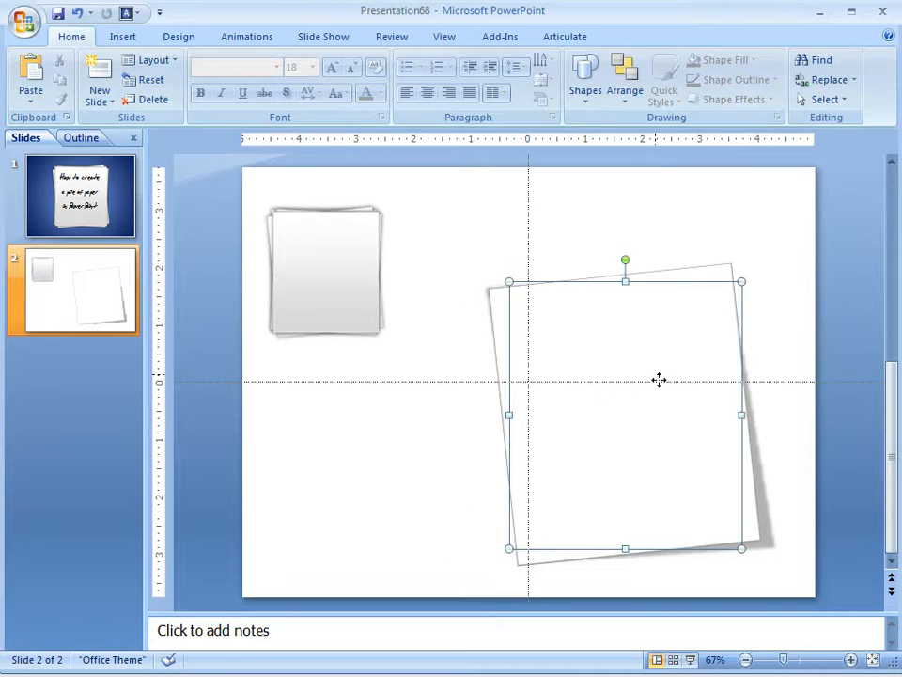
Duplicate the paper picture twice, overlapping the copies and rotating each to a different angle to form a loose pile
{"action": "left_click_drag", "start_coordinate": [628, 387], "coordinate": [580, 310]}
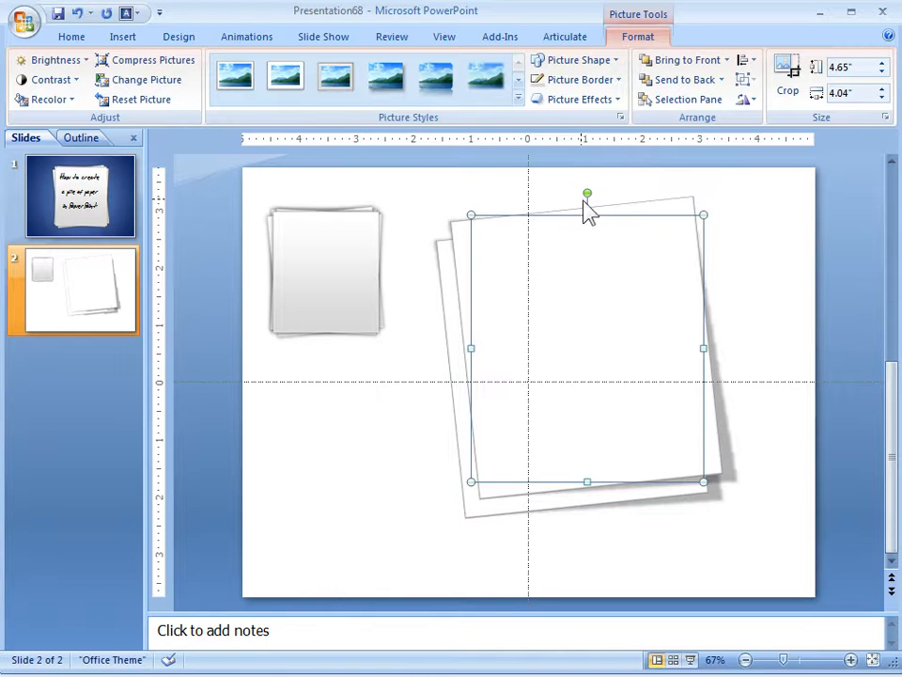
{"action": "left_click_drag", "start_coordinate": [598, 199], "coordinate": [606, 197]}
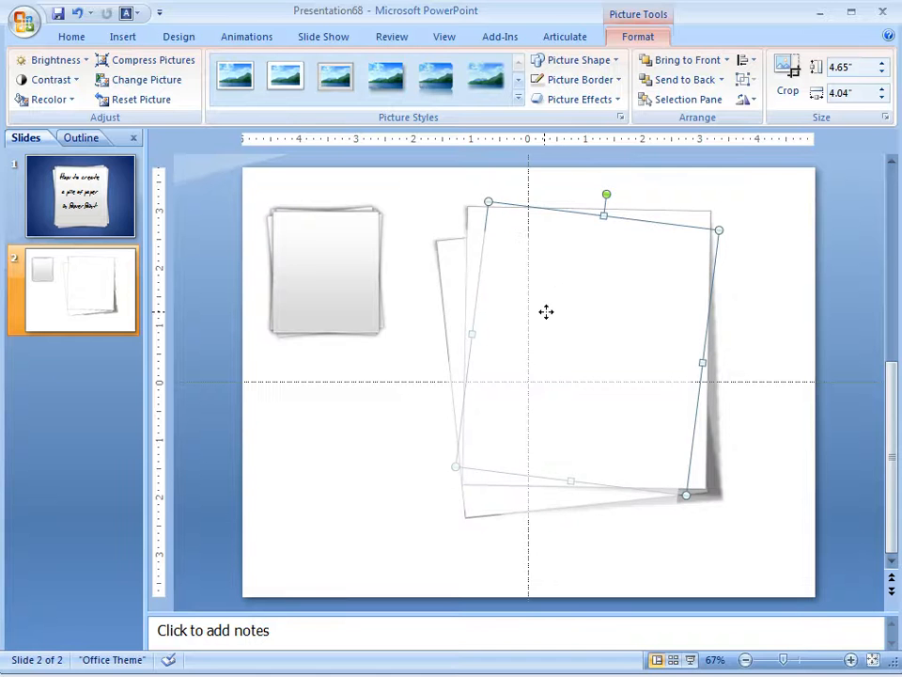
{"action": "left_click_drag", "start_coordinate": [546, 311], "coordinate": [528, 346]}
{"action": "left_click_drag", "start_coordinate": [590, 229], "coordinate": [532, 220]}
{"action": "left_click", "coordinate": [858, 327]}
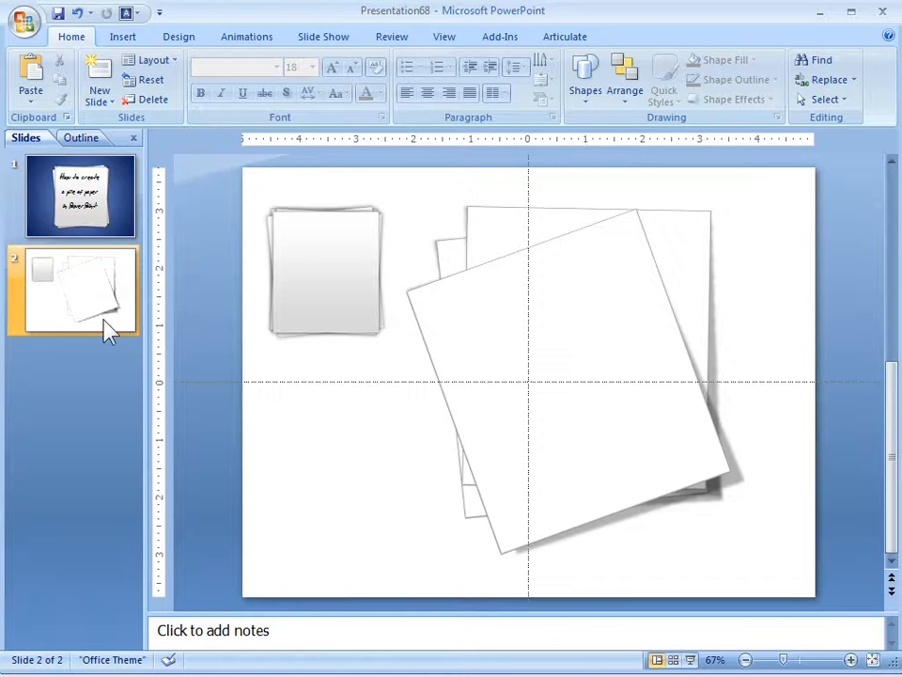
Add a third slide after slide 2 and clear everything from it
{"action": "key", "text": "ctrl+m"}
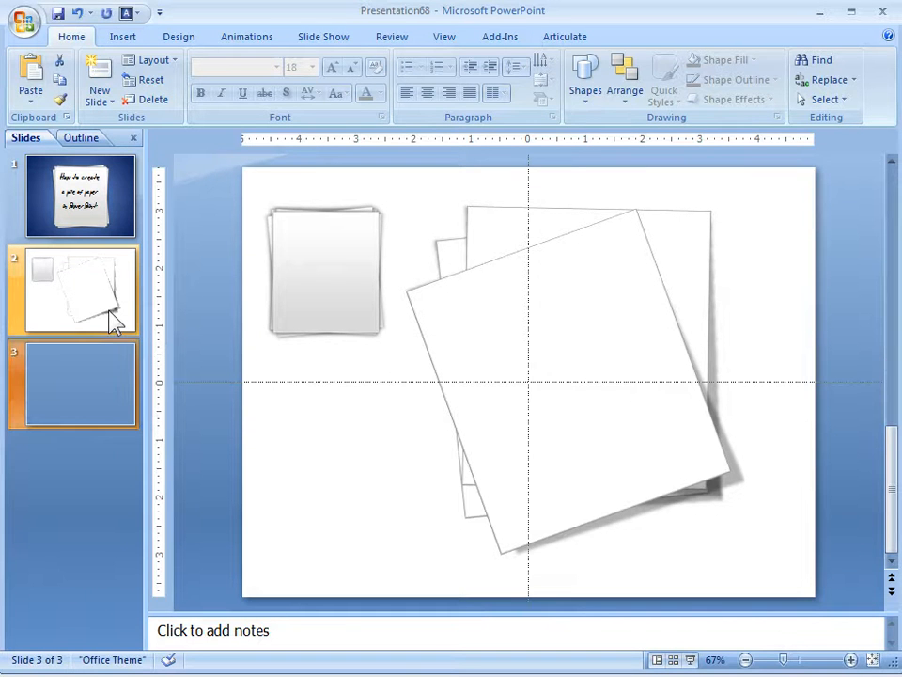
{"action": "left_click_drag", "start_coordinate": [239, 175], "coordinate": [858, 617]}
{"action": "key", "text": "Delete"}
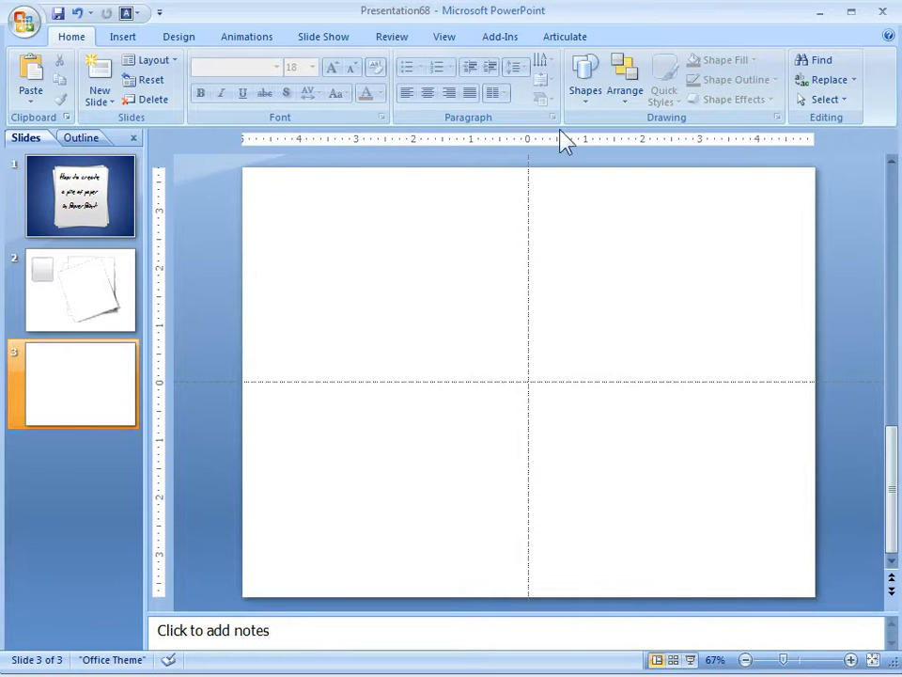
Draw a tall portrait rectangle on slide 3 and move it up to sit within the slide
{"action": "left_click", "coordinate": [586, 94]}
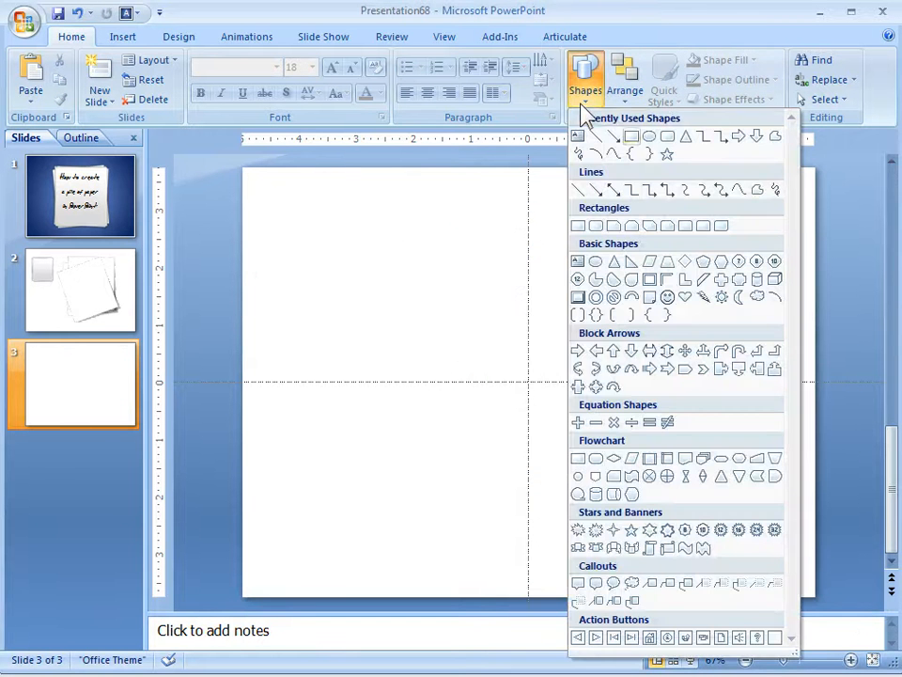
{"action": "left_click", "coordinate": [631, 135]}
{"action": "left_click_drag", "start_coordinate": [434, 226], "coordinate": [711, 569]}
{"action": "left_click_drag", "start_coordinate": [647, 376], "coordinate": [630, 346]}
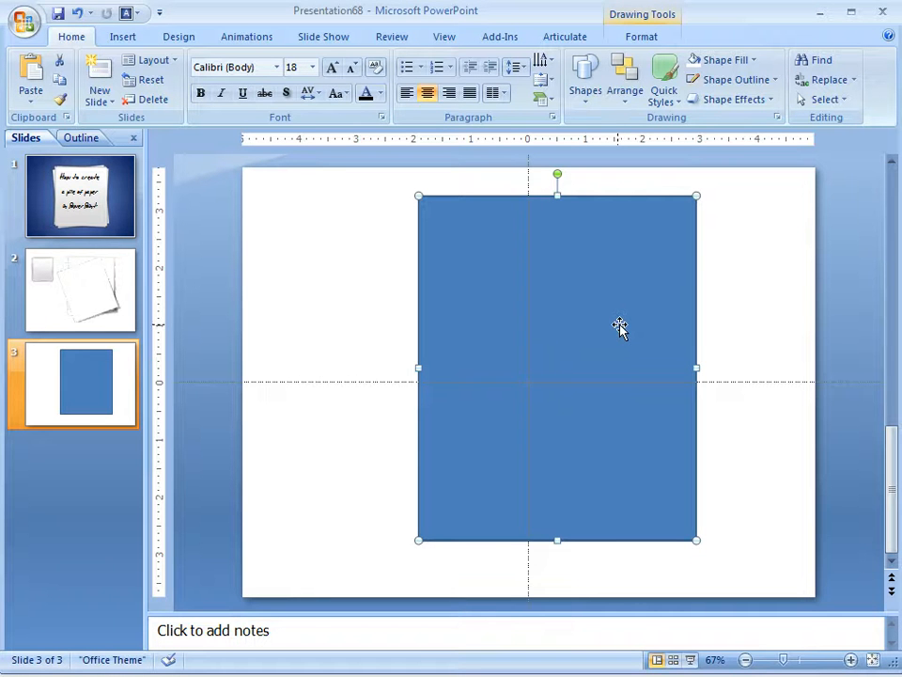
Apply a linear 90° white-to-light-gray gradient fill to the rectangle and check the colors of gradient stops 1 and 2
{"action": "right_click", "coordinate": [547, 272]}
{"action": "left_click", "coordinate": [624, 510]}
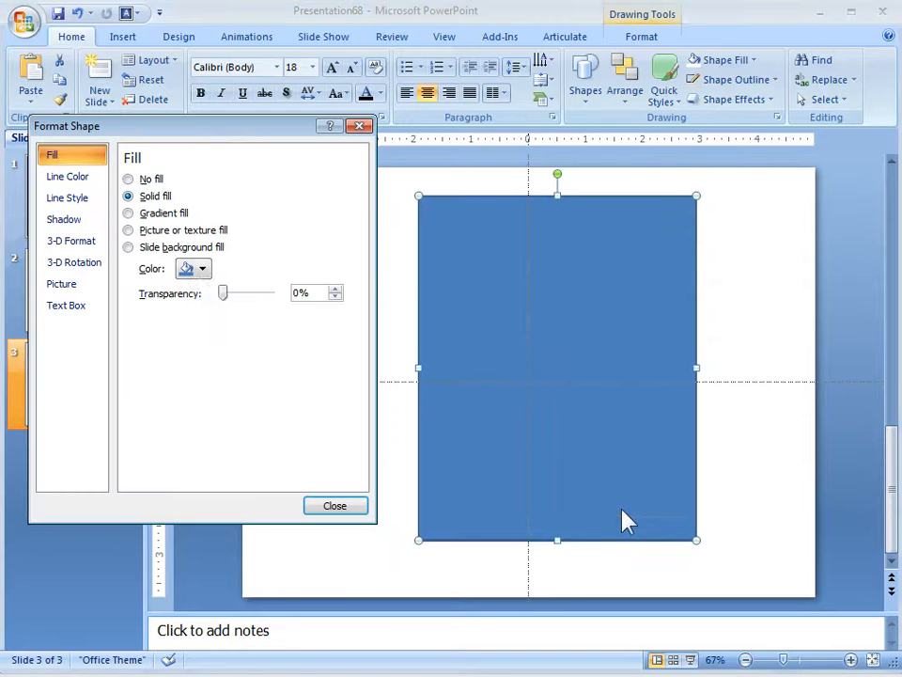
{"action": "left_click", "coordinate": [128, 212]}
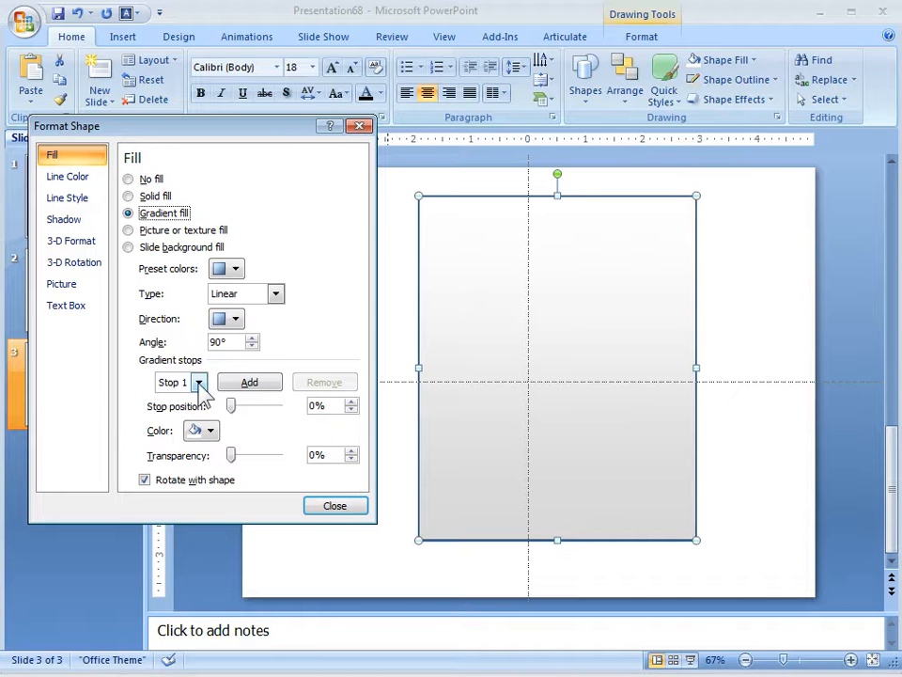
{"action": "left_click", "coordinate": [210, 431]}
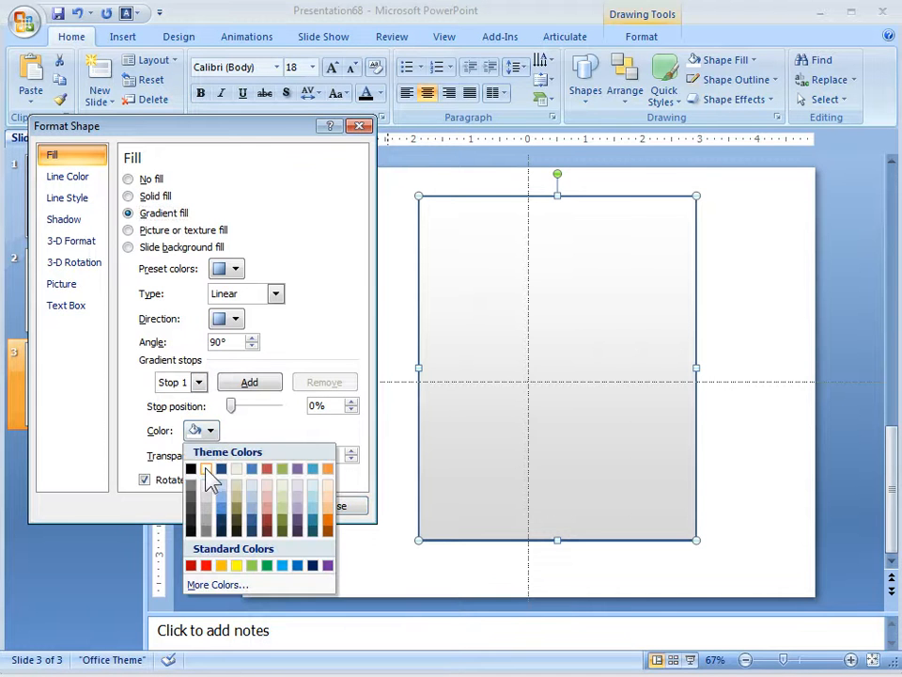
{"action": "left_click", "coordinate": [210, 430]}
{"action": "left_click", "coordinate": [198, 383]}
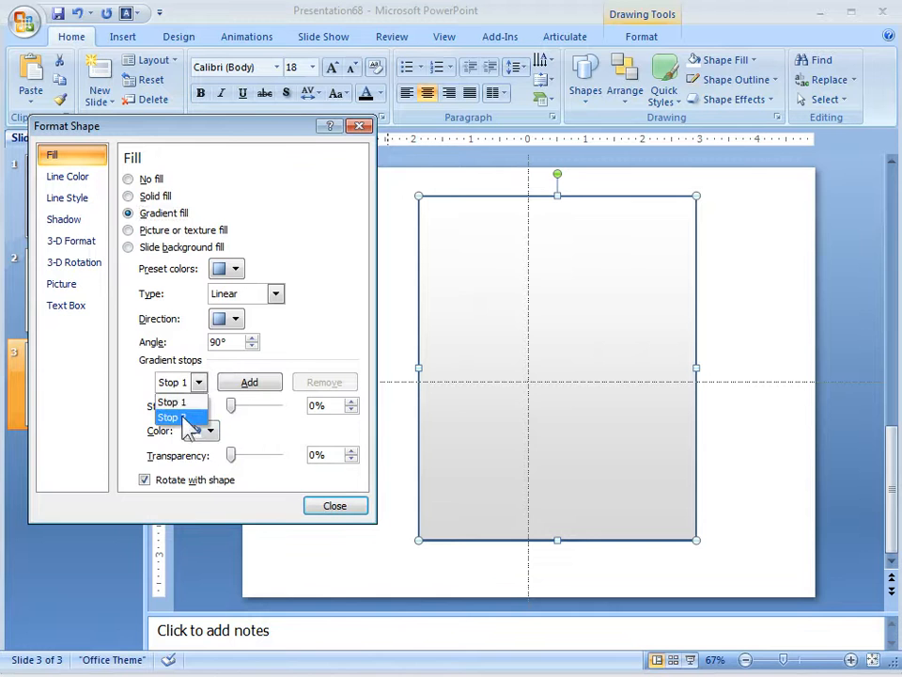
{"action": "left_click", "coordinate": [184, 417]}
{"action": "left_click", "coordinate": [212, 431]}
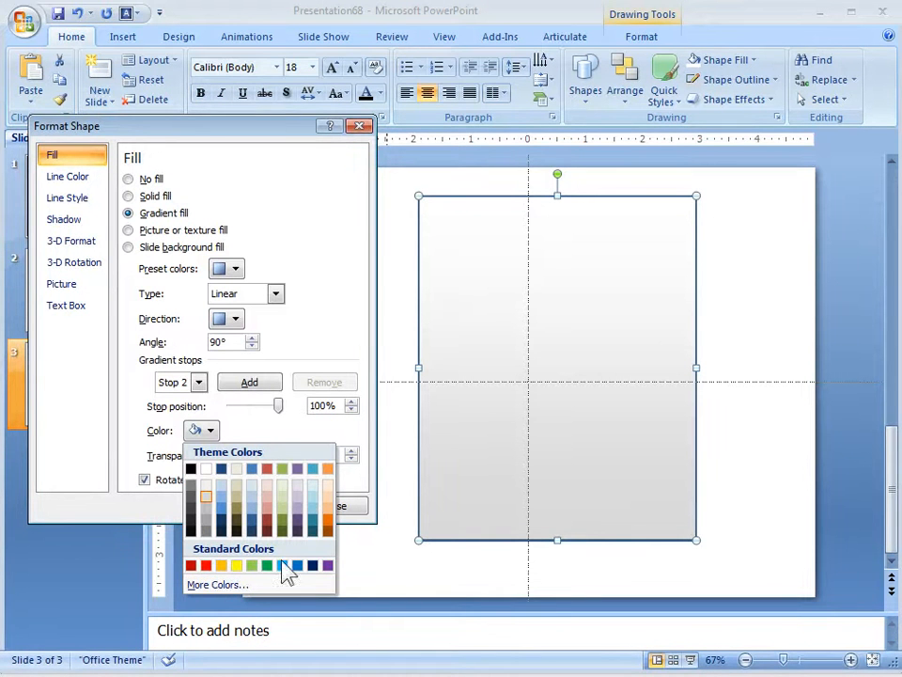
{"action": "left_click", "coordinate": [261, 432]}
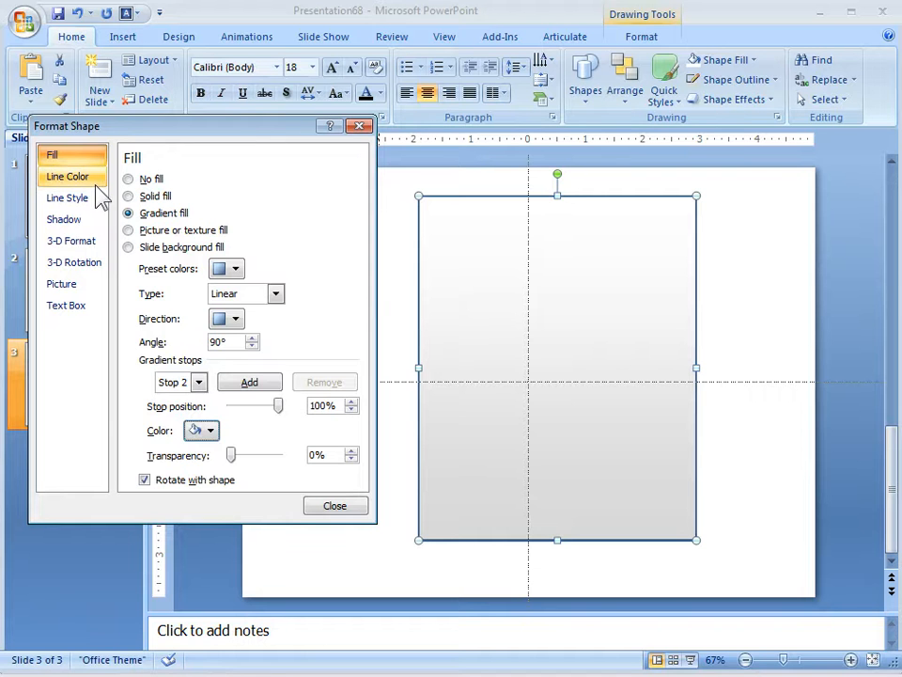
Set the rectangle's solid outline color to the lightest gray shade of white
{"action": "left_click", "coordinate": [74, 180]}
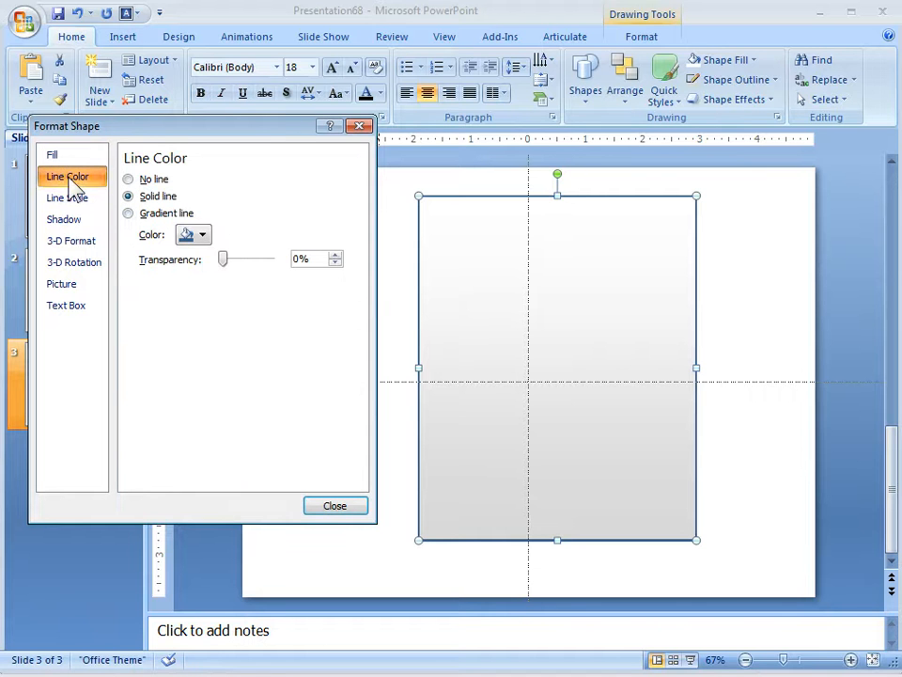
{"action": "left_click", "coordinate": [203, 236]}
{"action": "left_click", "coordinate": [197, 292]}
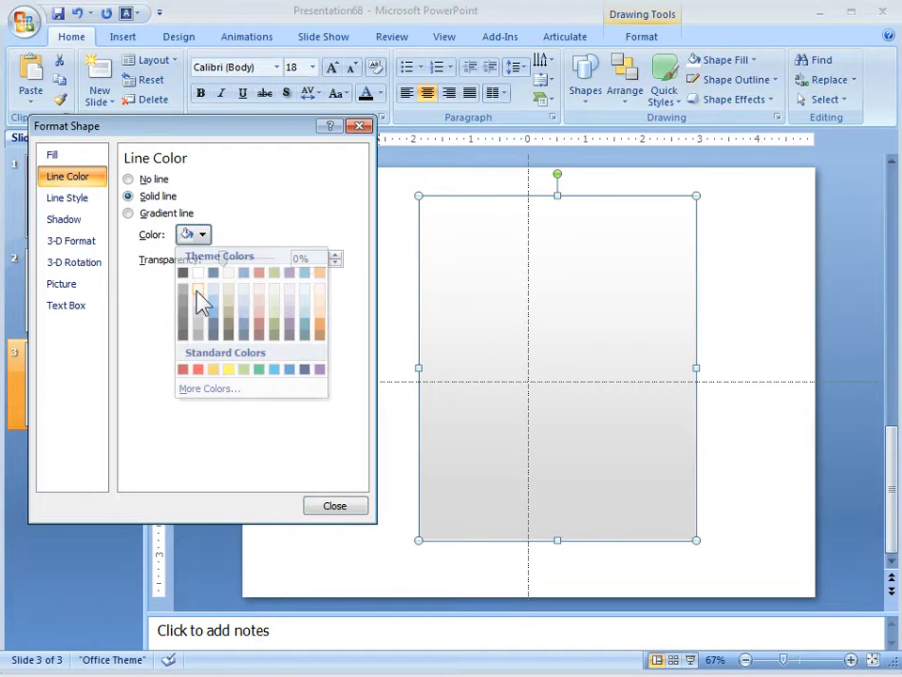
Finish the outline formatting and apply the outer Offset Center shadow to the gradient-filled rectangle
{"action": "left_click", "coordinate": [331, 509]}
{"action": "left_click", "coordinate": [390, 439]}
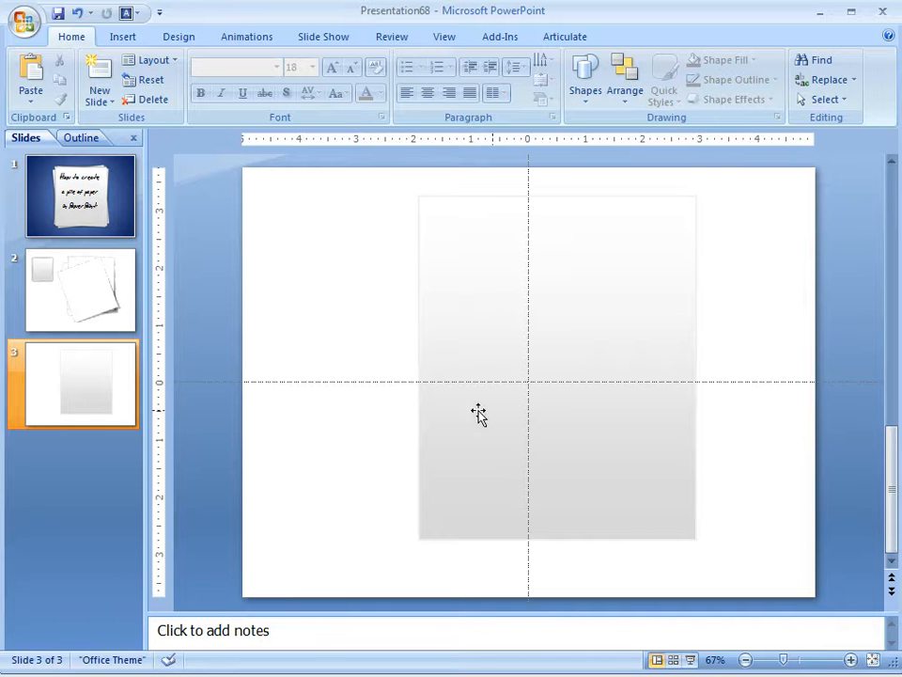
{"action": "left_click", "coordinate": [587, 284]}
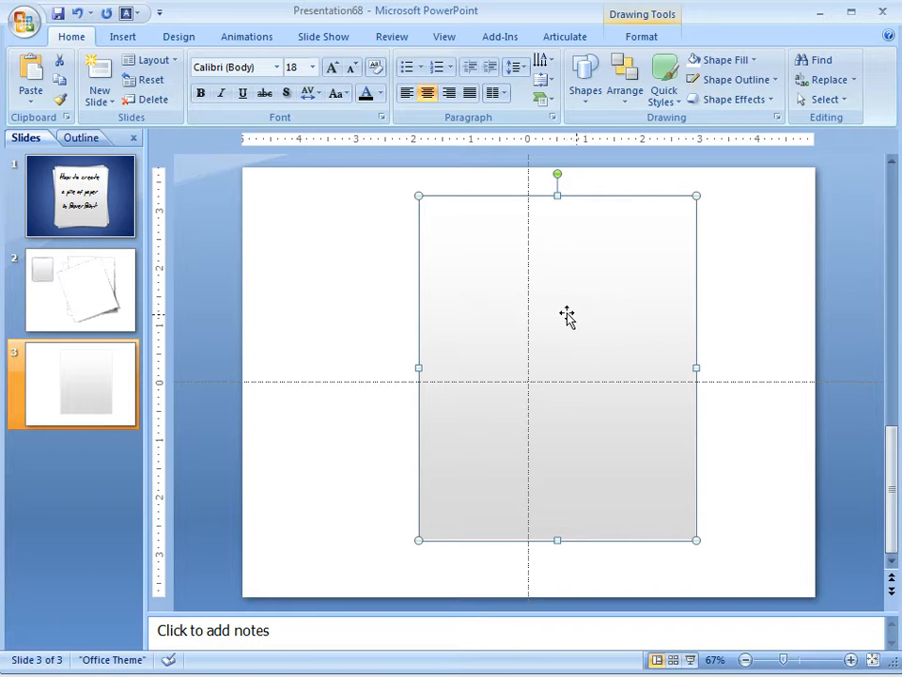
{"action": "left_click", "coordinate": [772, 102]}
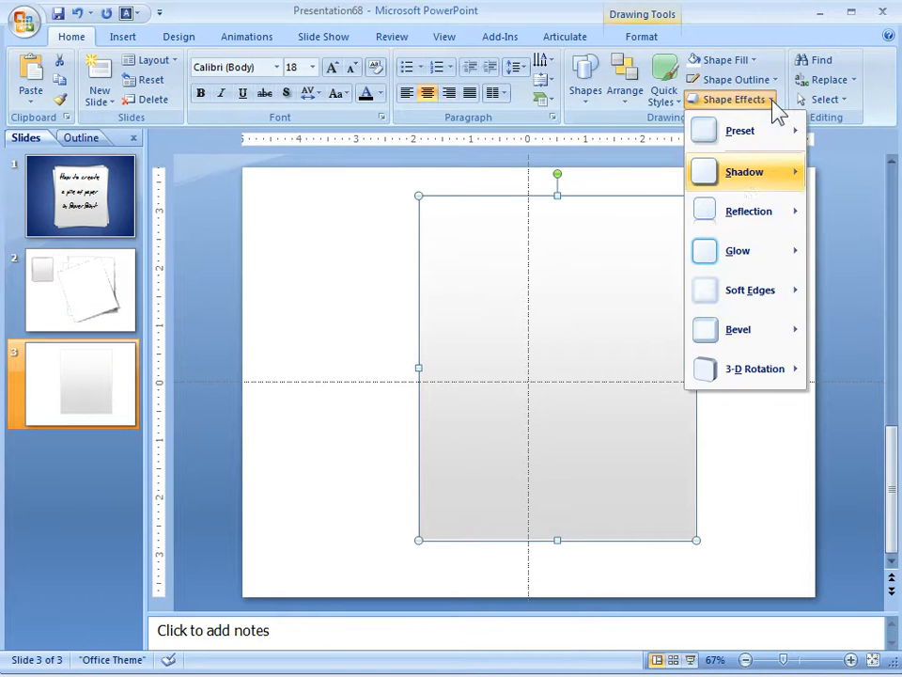
{"action": "mouse_move", "coordinate": [734, 185]}
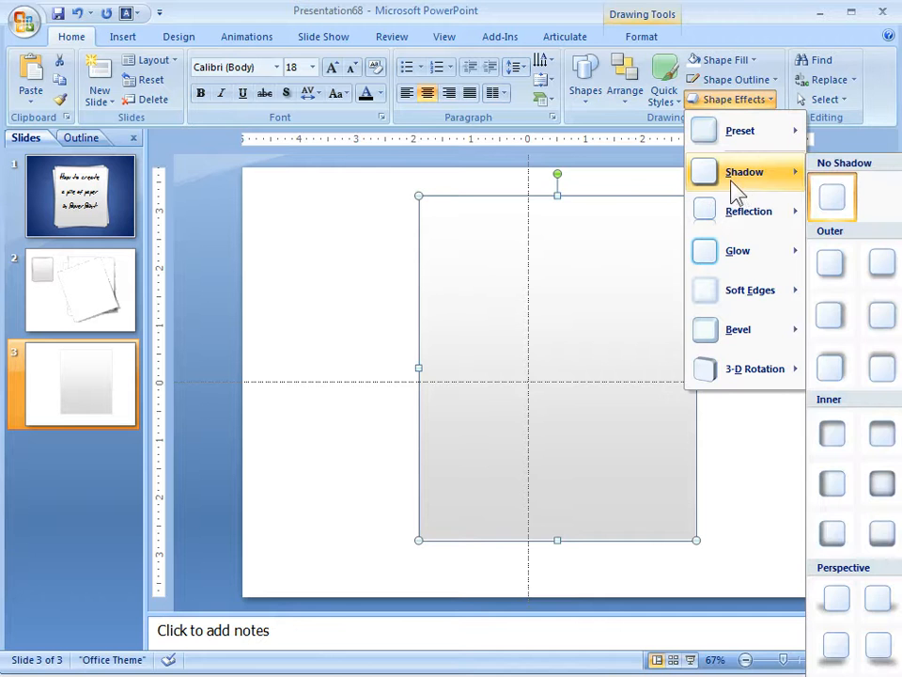
{"action": "left_click", "coordinate": [884, 320]}
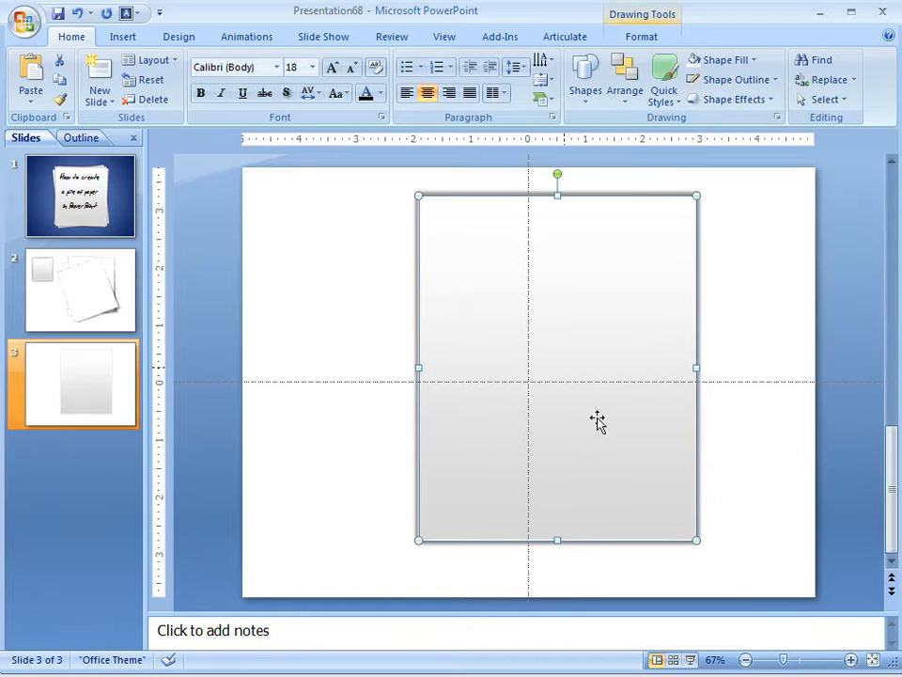
{"action": "left_click", "coordinate": [722, 565]}
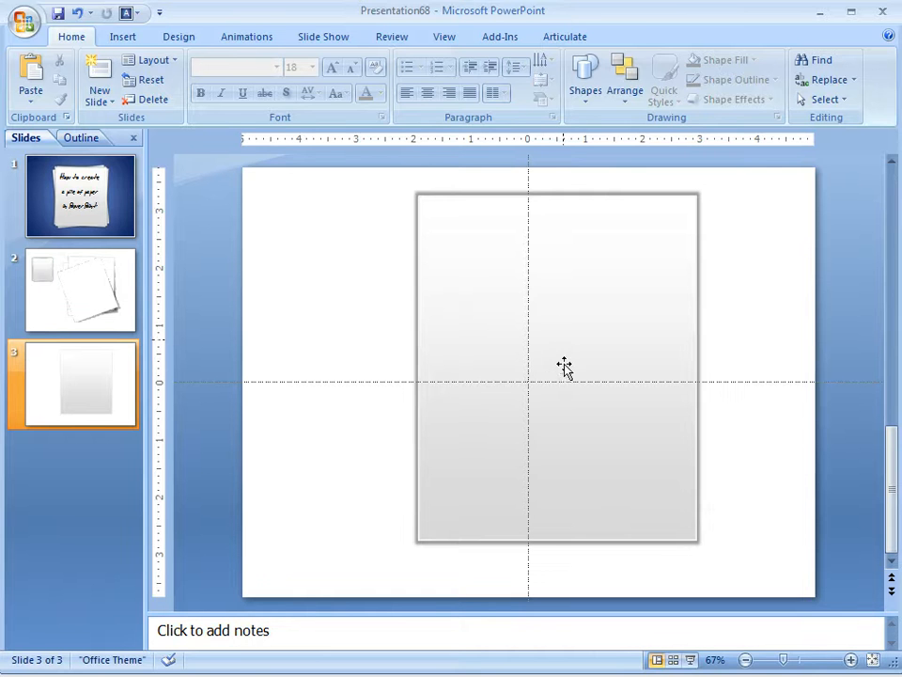
Recolor the rectangle's shadow with the darkest gray shade in the white theme color column
{"action": "left_click", "coordinate": [566, 331]}
{"action": "right_click", "coordinate": [566, 329]}
{"action": "left_click", "coordinate": [611, 568]}
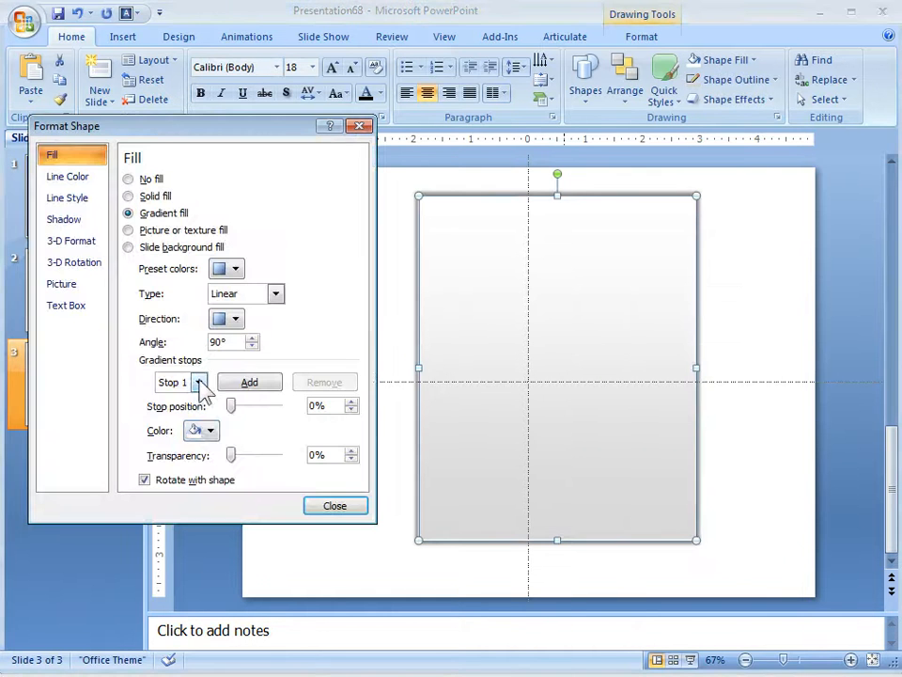
{"action": "left_click", "coordinate": [71, 221]}
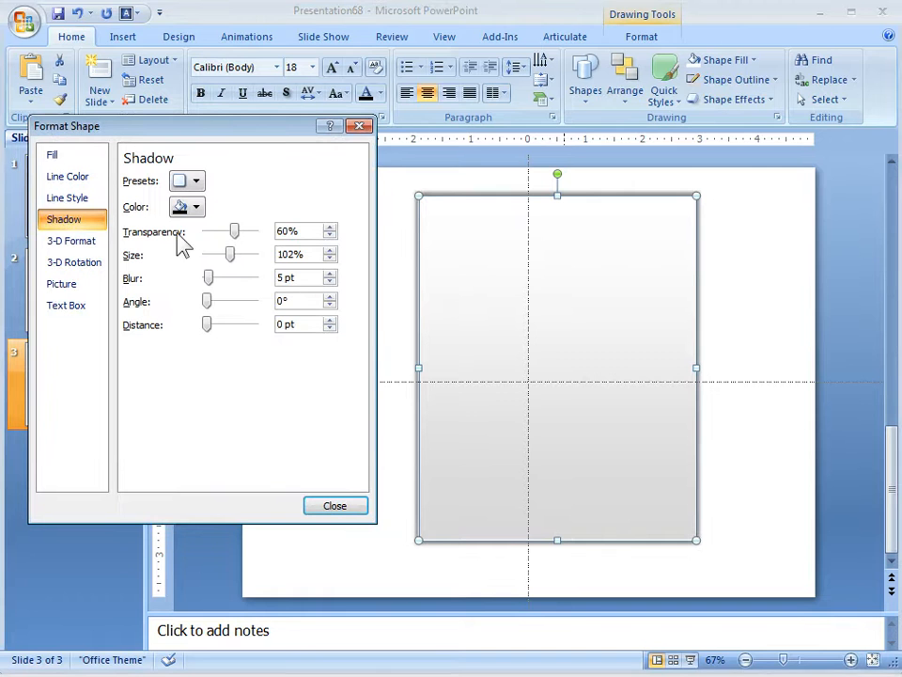
{"action": "left_click", "coordinate": [196, 207]}
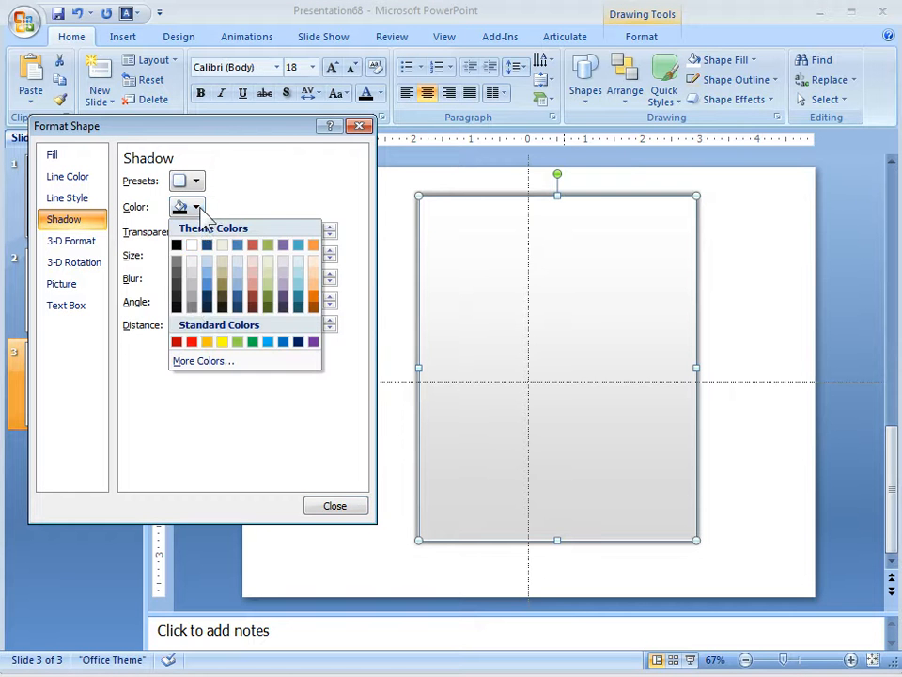
{"action": "left_click", "coordinate": [192, 306]}
{"action": "left_click", "coordinate": [738, 285]}
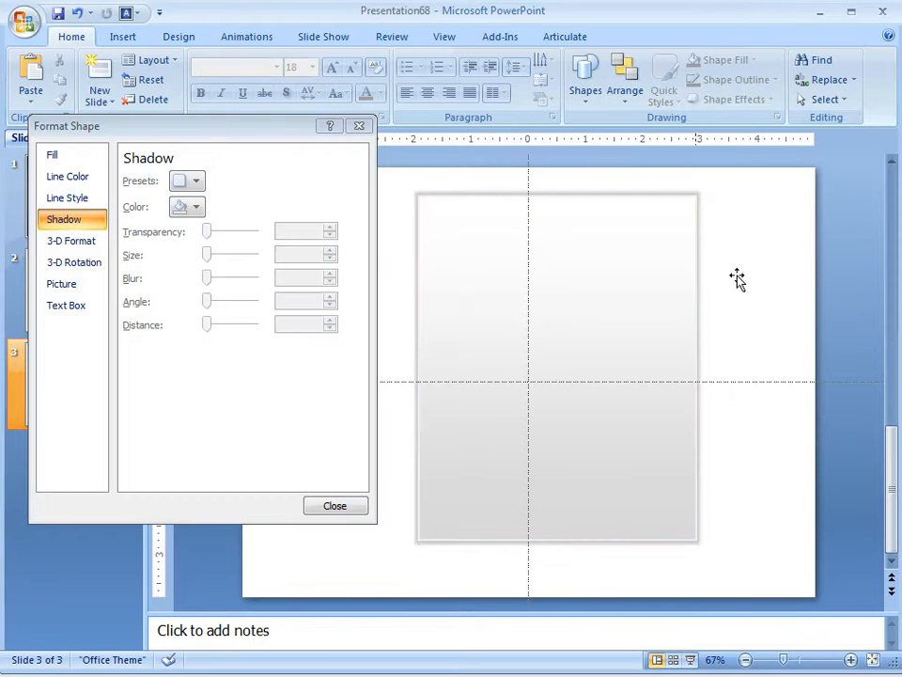
{"action": "left_click", "coordinate": [334, 507]}
Duplicate the rectangle into a loose pile of four overlapping sheets, tilting one copy counterclockwise and the front copy clockwise
{"action": "left_click", "coordinate": [483, 366]}
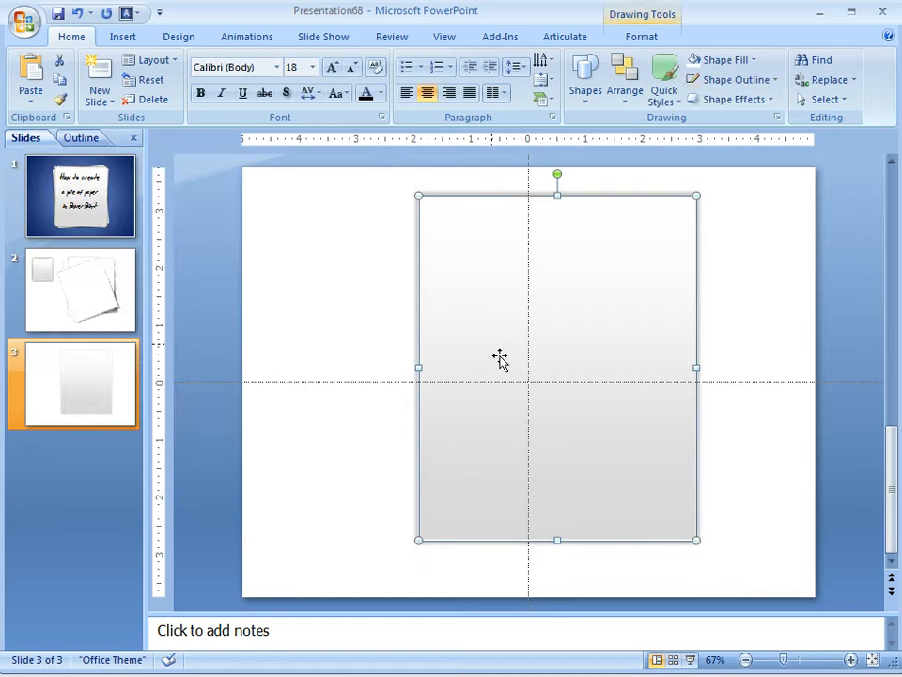
{"action": "left_click_drag", "start_coordinate": [500, 358], "coordinate": [469, 364]}
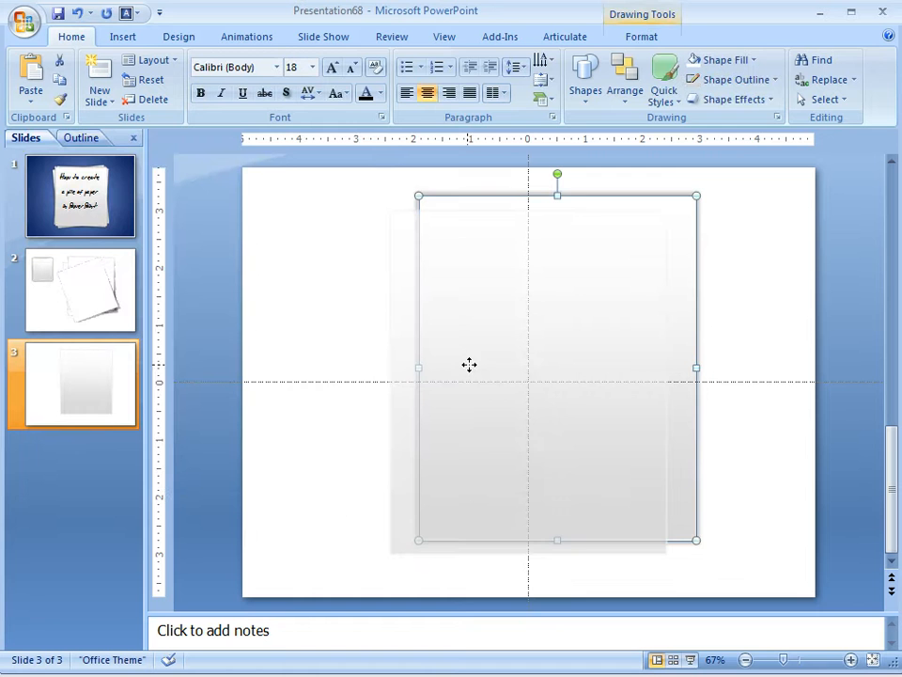
{"action": "left_click_drag", "start_coordinate": [462, 365], "coordinate": [460, 366]}
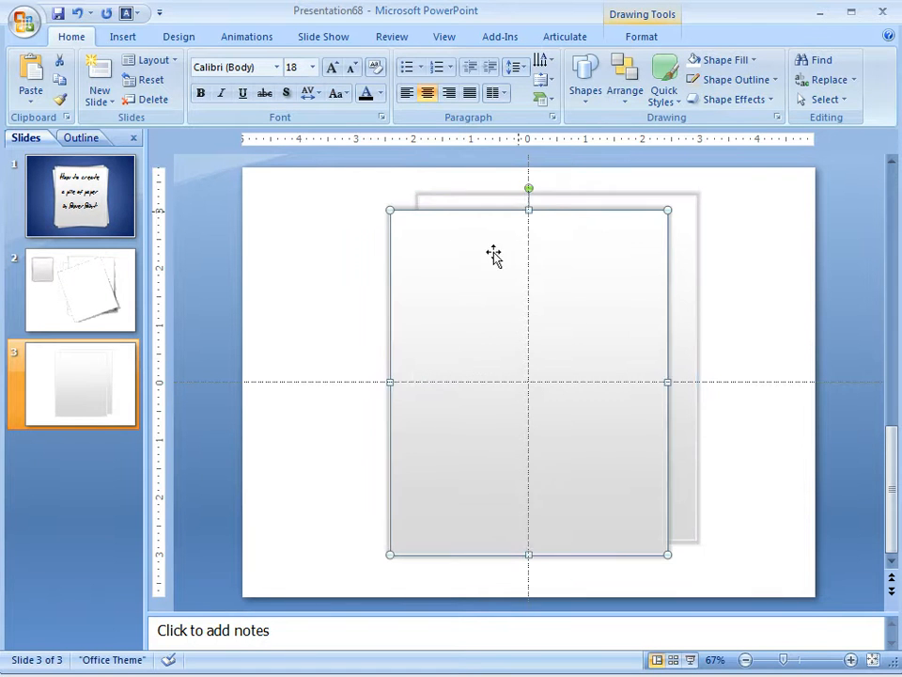
{"action": "left_click_drag", "start_coordinate": [526, 188], "coordinate": [494, 201]}
{"action": "left_click_drag", "start_coordinate": [527, 292], "coordinate": [569, 291]}
{"action": "left_click_drag", "start_coordinate": [533, 191], "coordinate": [609, 198]}
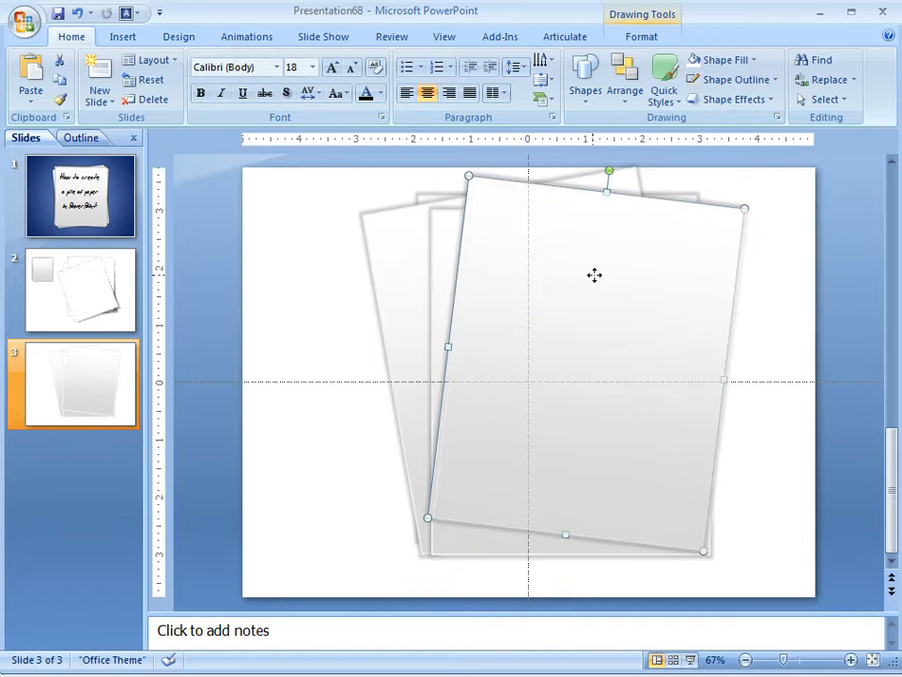
{"action": "left_click", "coordinate": [847, 282]}
Select all four paper sheets on slide 3 and group them into one object
{"action": "mouse_move", "coordinate": [335, 167]}
{"action": "left_mouse_down"}
{"action": "mouse_move", "coordinate": [675, 336]}
{"action": "mouse_move", "coordinate": [790, 612]}
{"action": "left_mouse_up"}
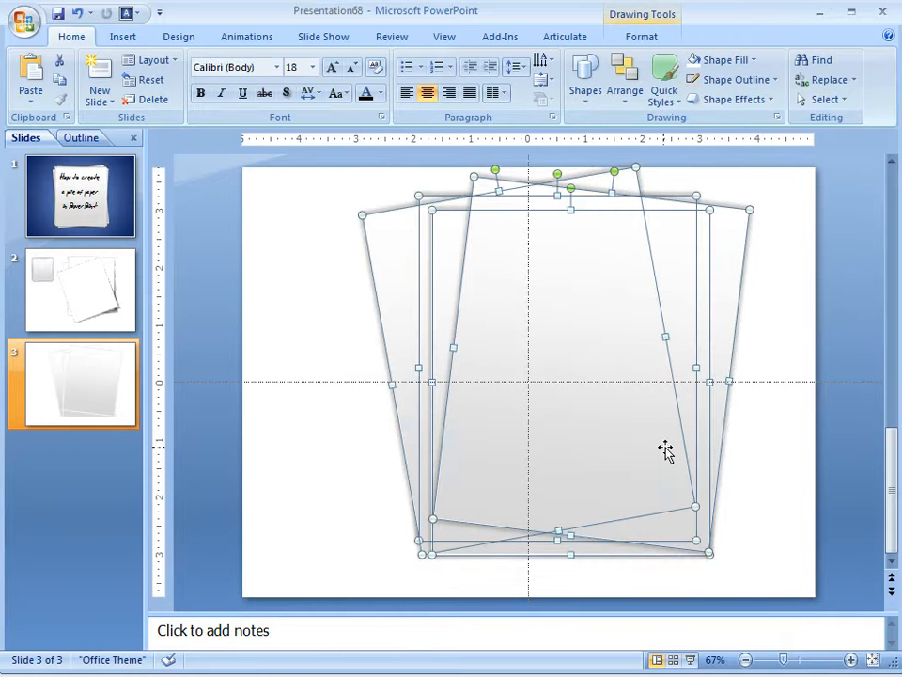
{"action": "right_click", "coordinate": [635, 422]}
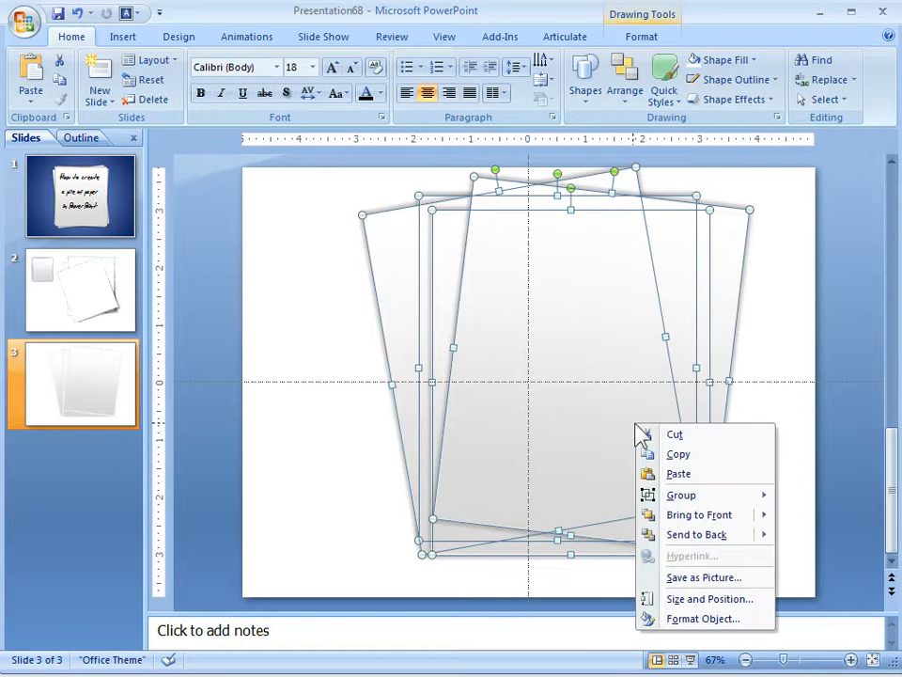
{"action": "mouse_move", "coordinate": [683, 503]}
{"action": "left_click", "coordinate": [810, 497]}
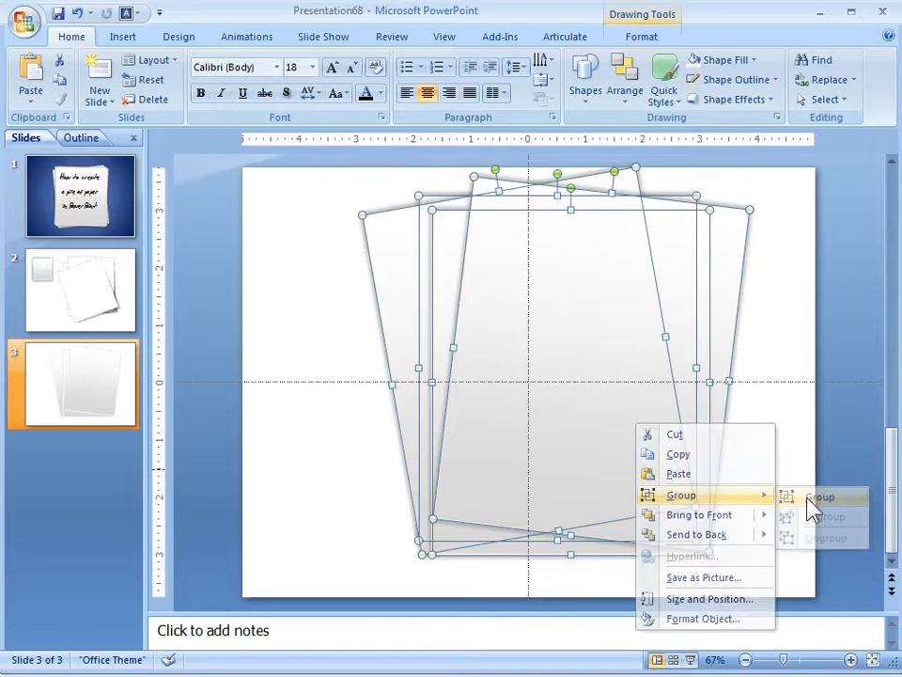
{"action": "left_click", "coordinate": [833, 428]}
{"action": "right_click", "coordinate": [594, 369]}
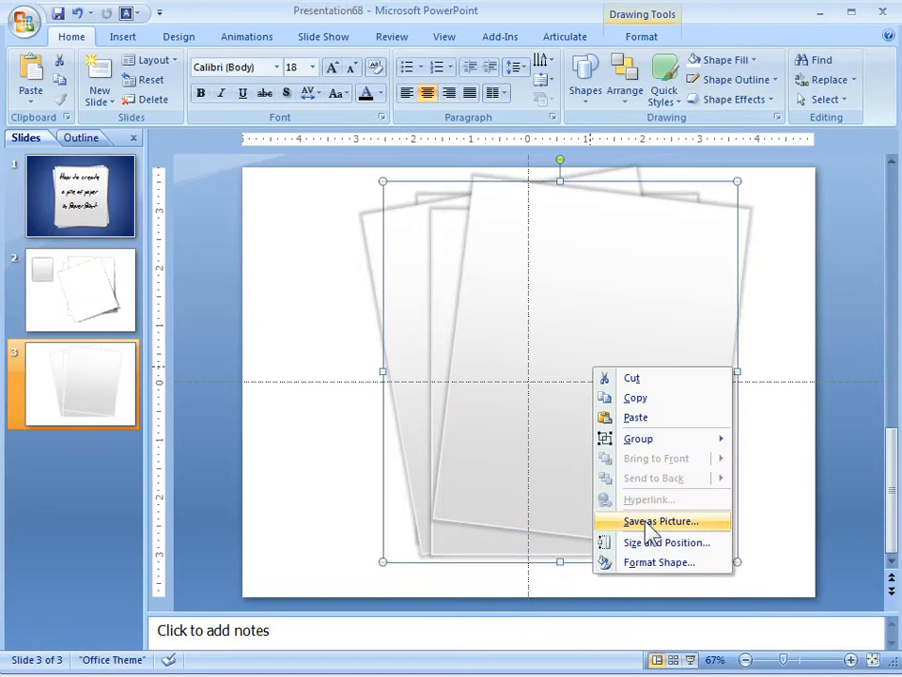
{"action": "left_click", "coordinate": [850, 469]}
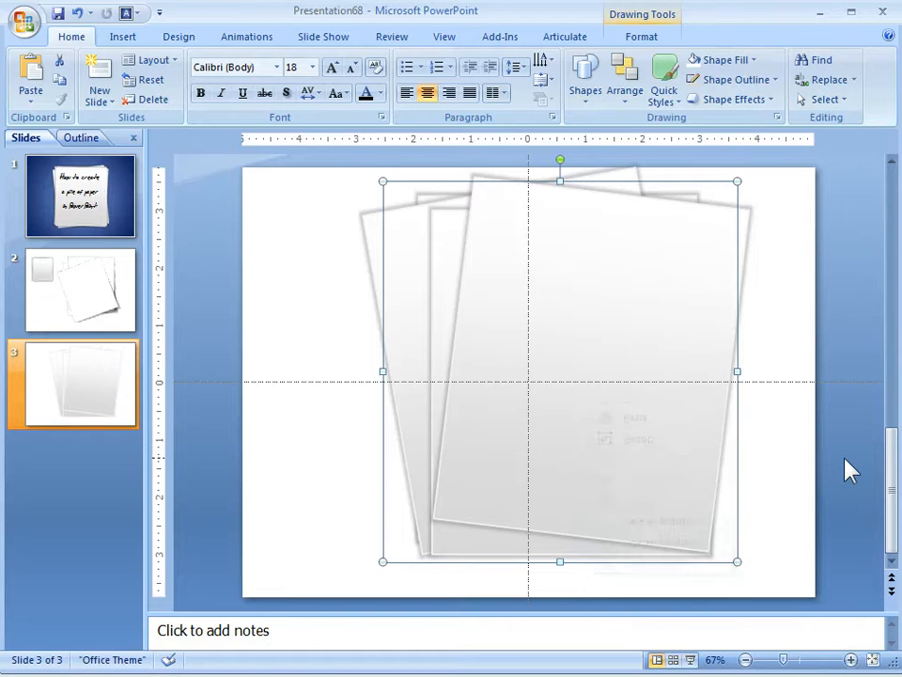